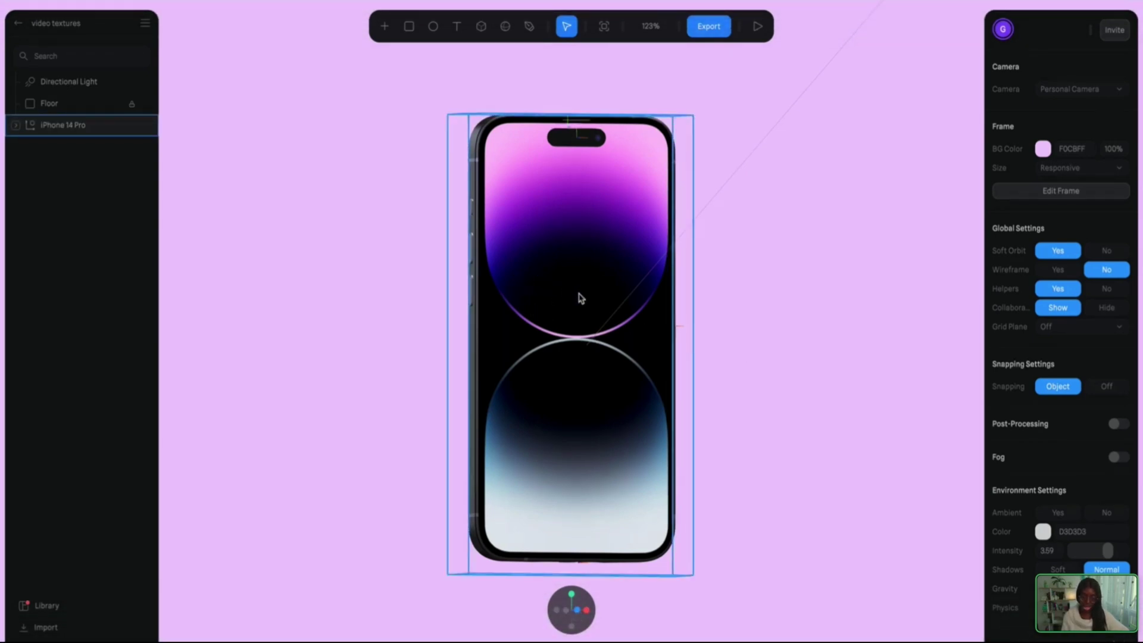
Step: Switch the iPhone 14 Pro Screen layer's material type to Video, showing the cat clip
mouse_move(767, 333)
left_mouse_down()
mouse_move(822, 344)
mouse_move(740, 330)
mouse_move(764, 337)
left_mouse_up()
left_click(465, 127)
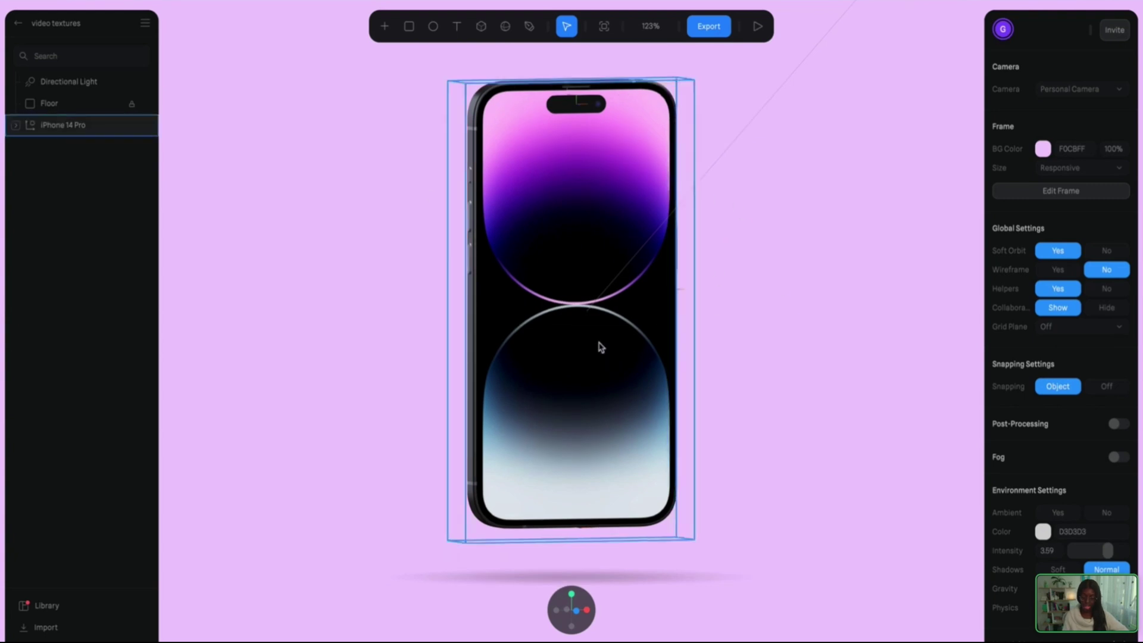
double_click(616, 227)
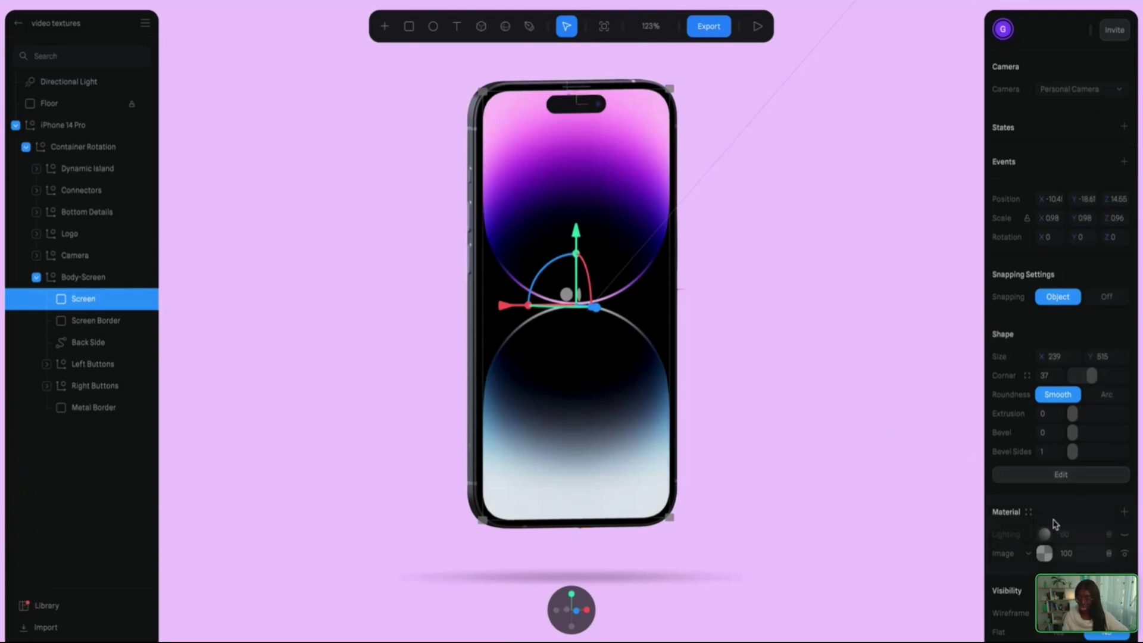
scroll(1055, 524, "down", 1)
scroll(1051, 522, "down", 1)
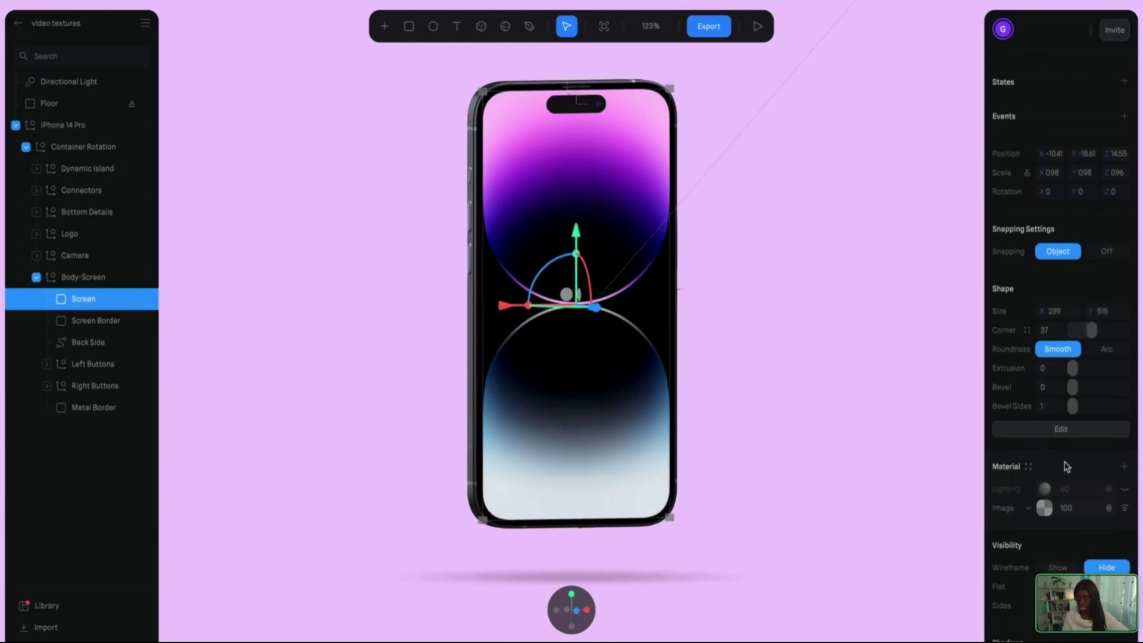
left_click(1030, 510)
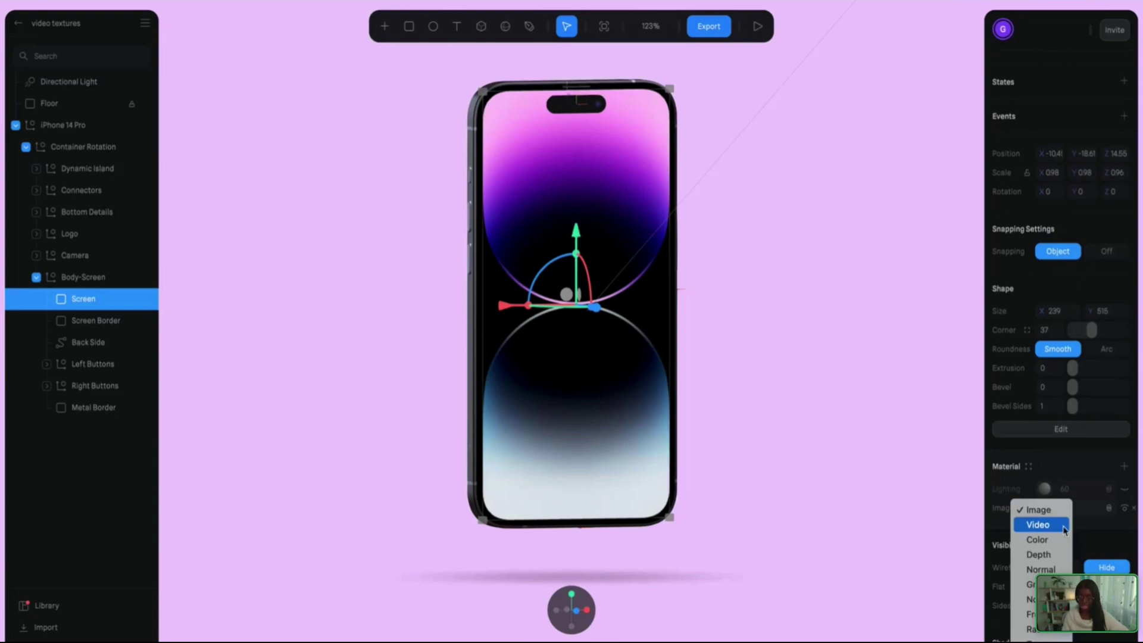
left_click(1039, 525)
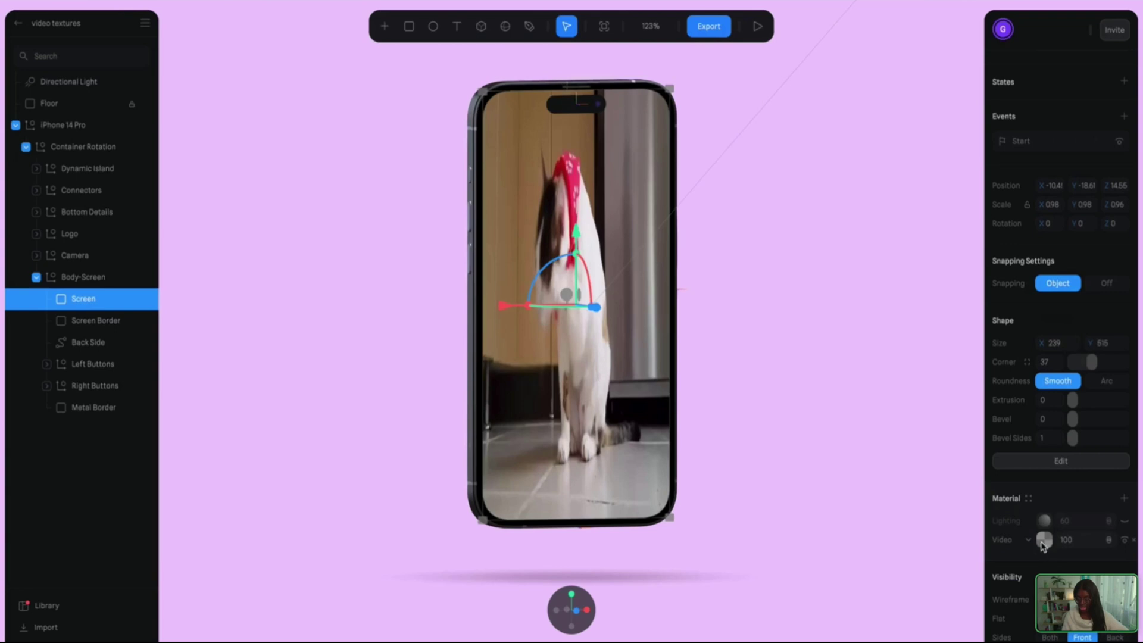
mouse_move(817, 417)
left_mouse_down()
mouse_move(778, 418)
mouse_move(829, 429)
mouse_move(823, 421)
left_mouse_up()
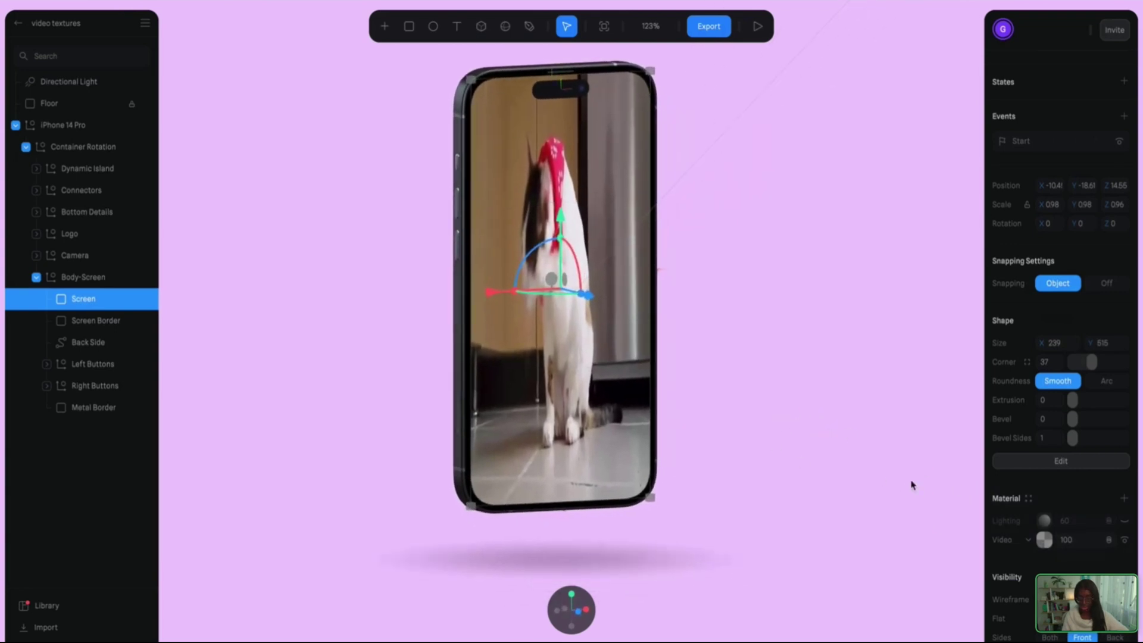
left_click(1043, 542)
Step: Bring up the screen Video material's preview with its Upload Video (MP4) option
scroll(1091, 517, "down", 3)
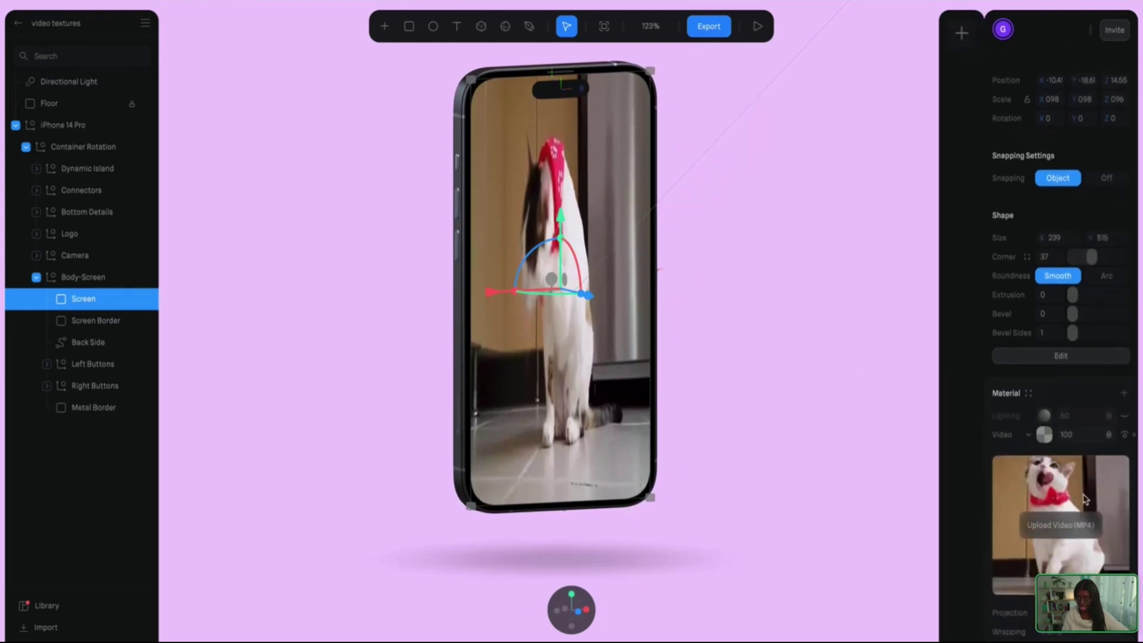
scroll(1082, 500, "down", 1)
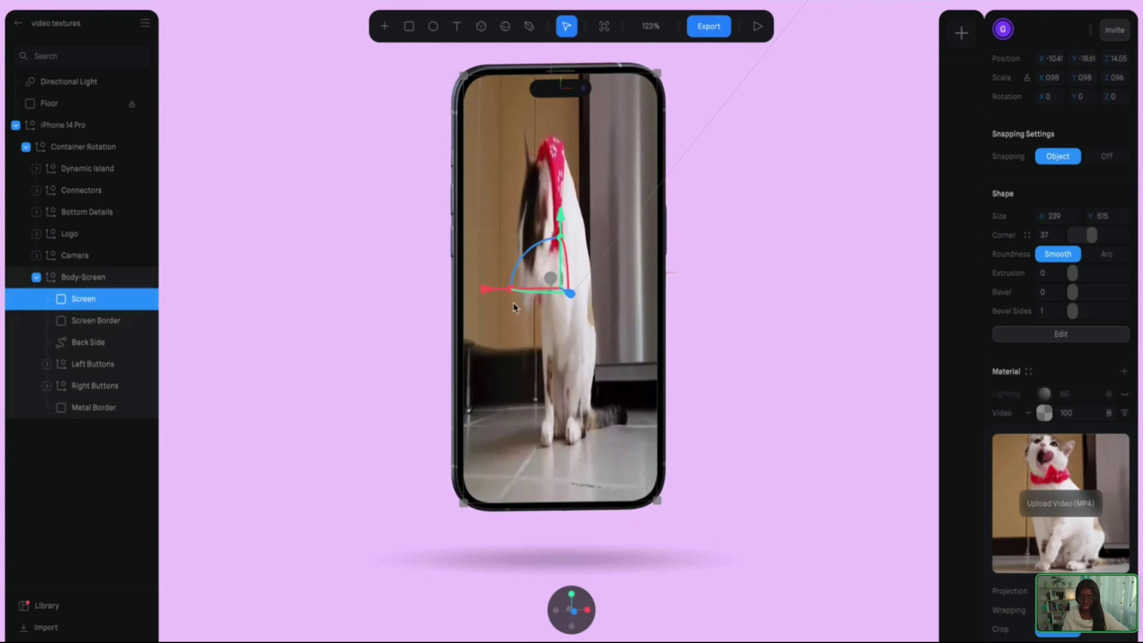
scroll(1101, 539, "down", 1)
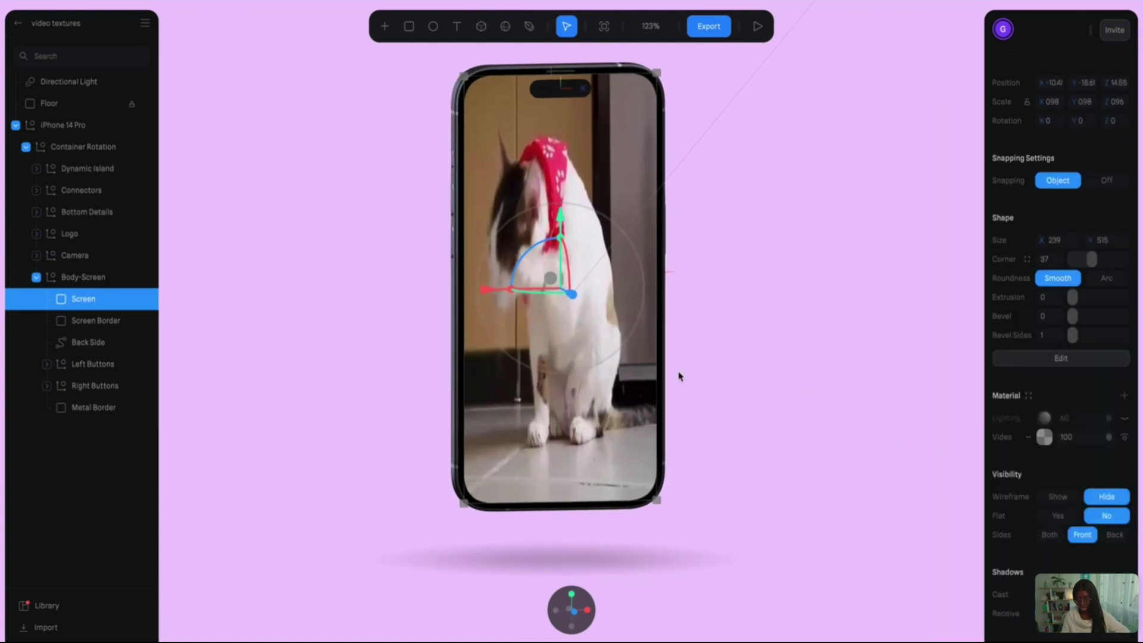
left_click(1043, 436)
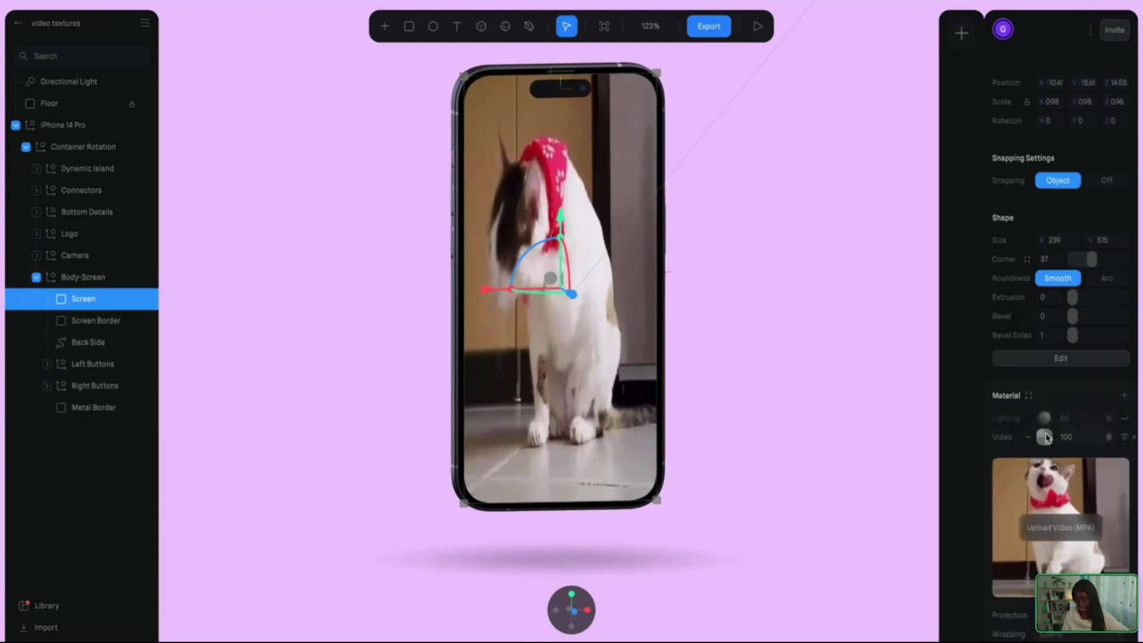
scroll(1049, 334, "up", 4)
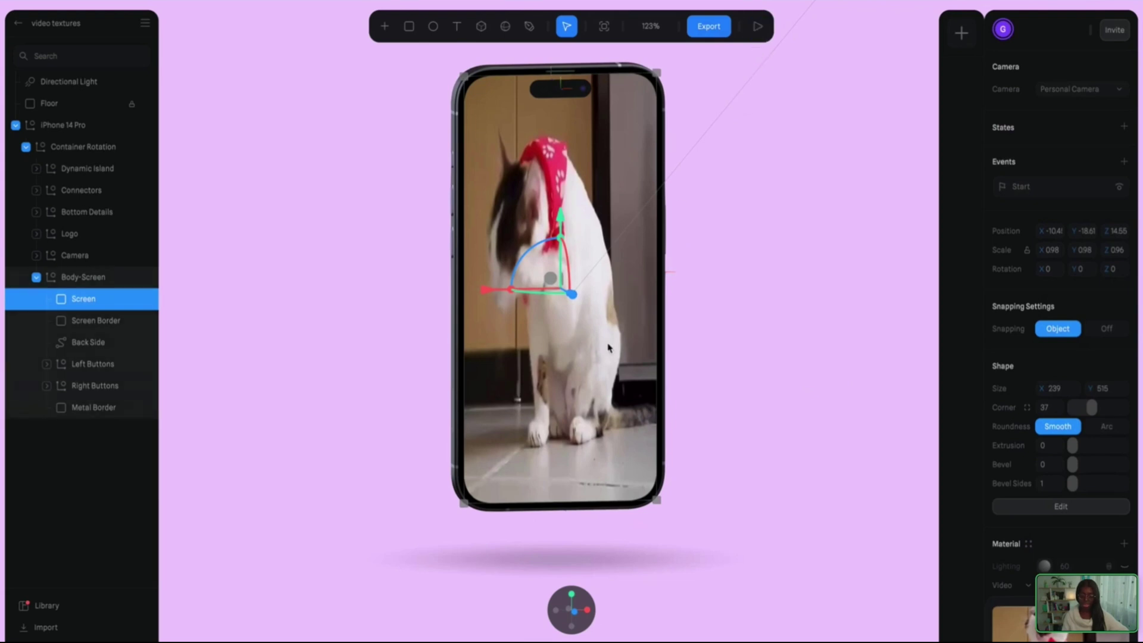
Step: Play-test the scene with the cat video on the phone, then return to the editor
left_click(758, 28)
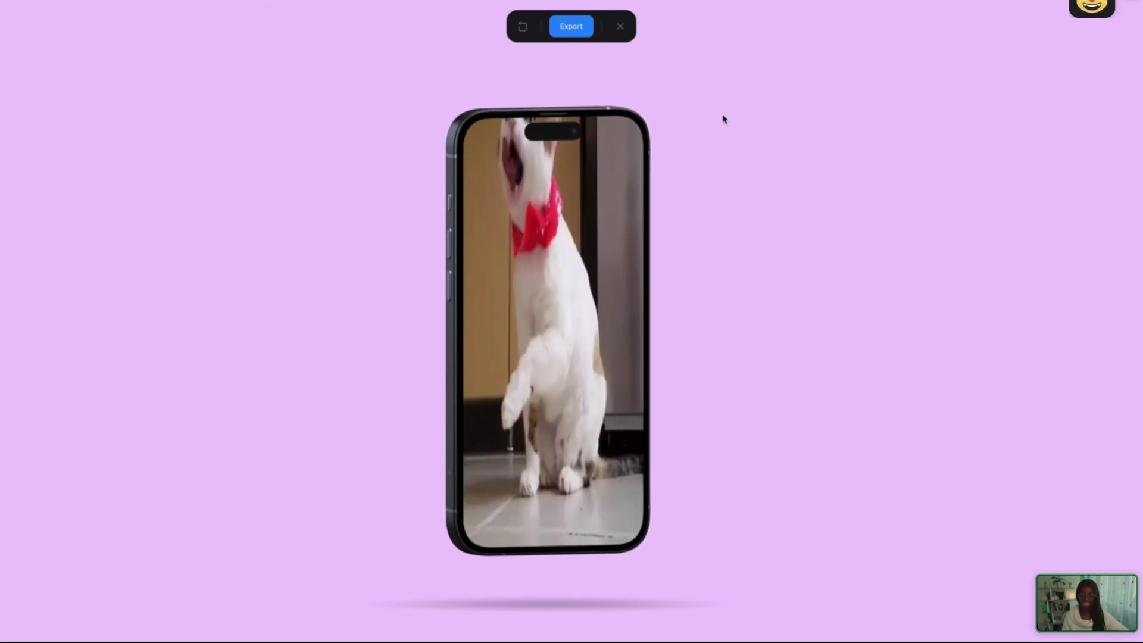
left_click(619, 26)
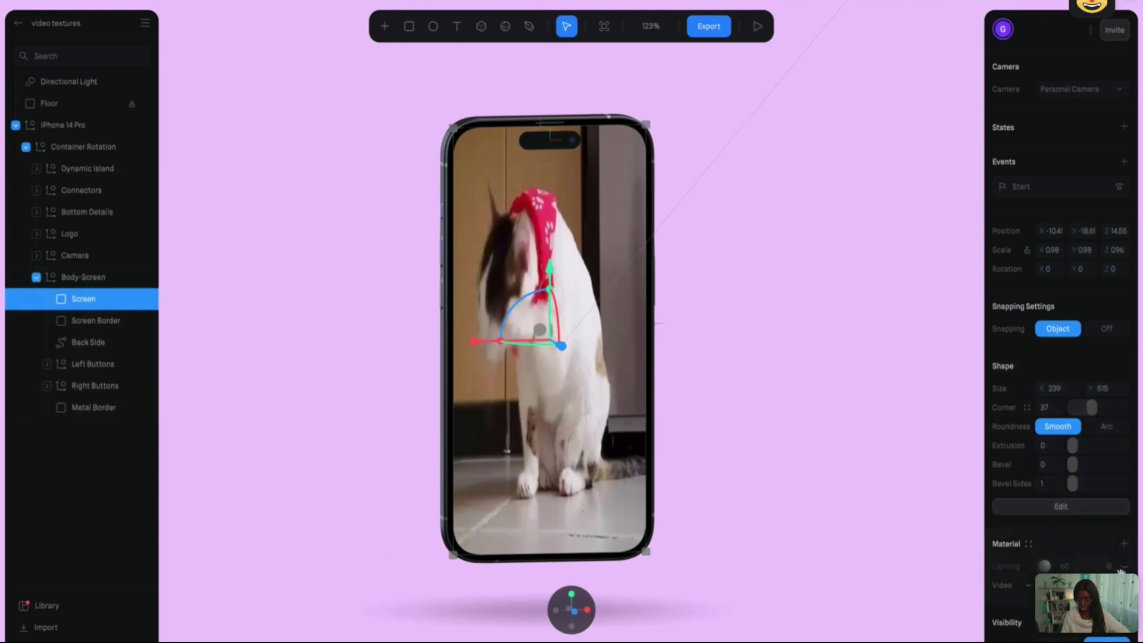
Step: Upload a pink-and-purple abstract MP4 as the phone screen's video, replacing the cat clip
scroll(1118, 569, "down", 3)
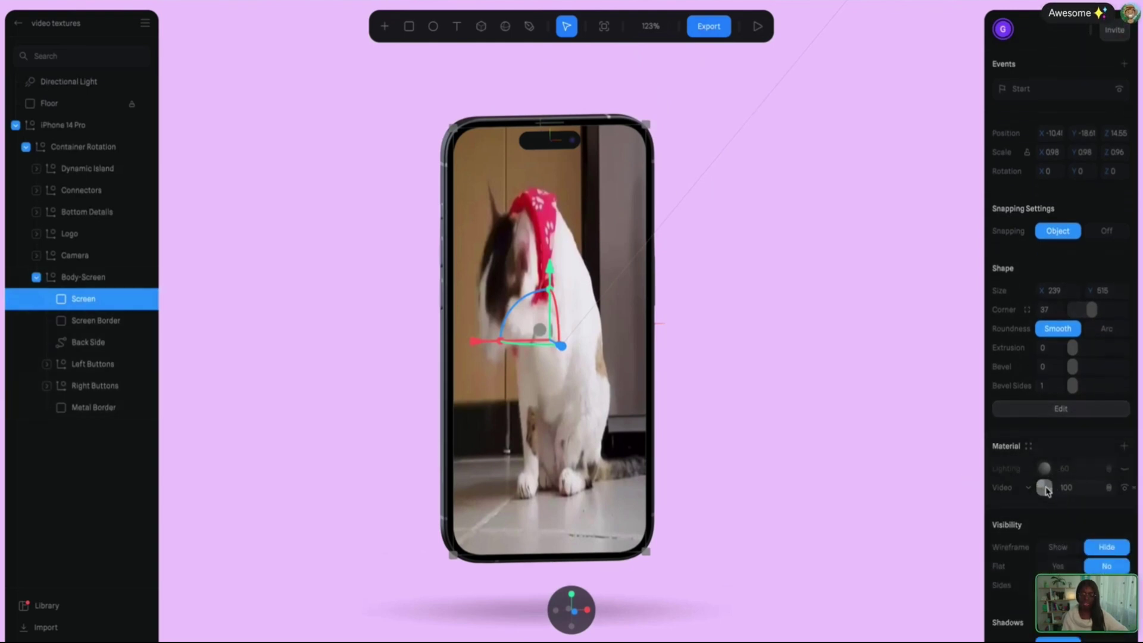
left_click(1045, 488)
scroll(1046, 489, "down", 2)
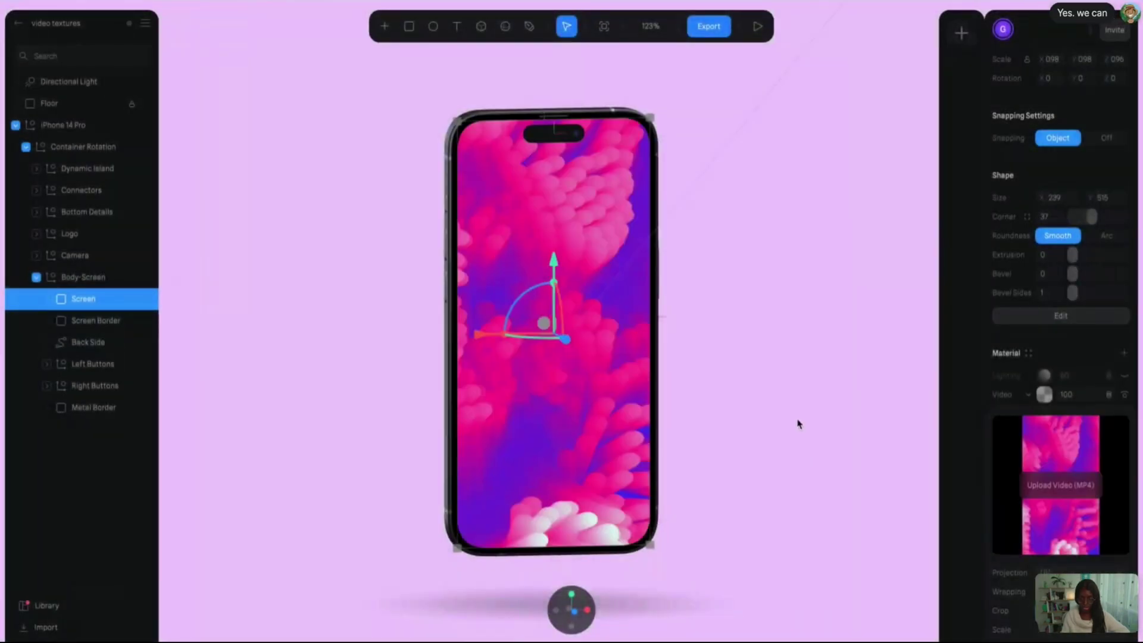
left_click_drag(804, 427, 829, 421)
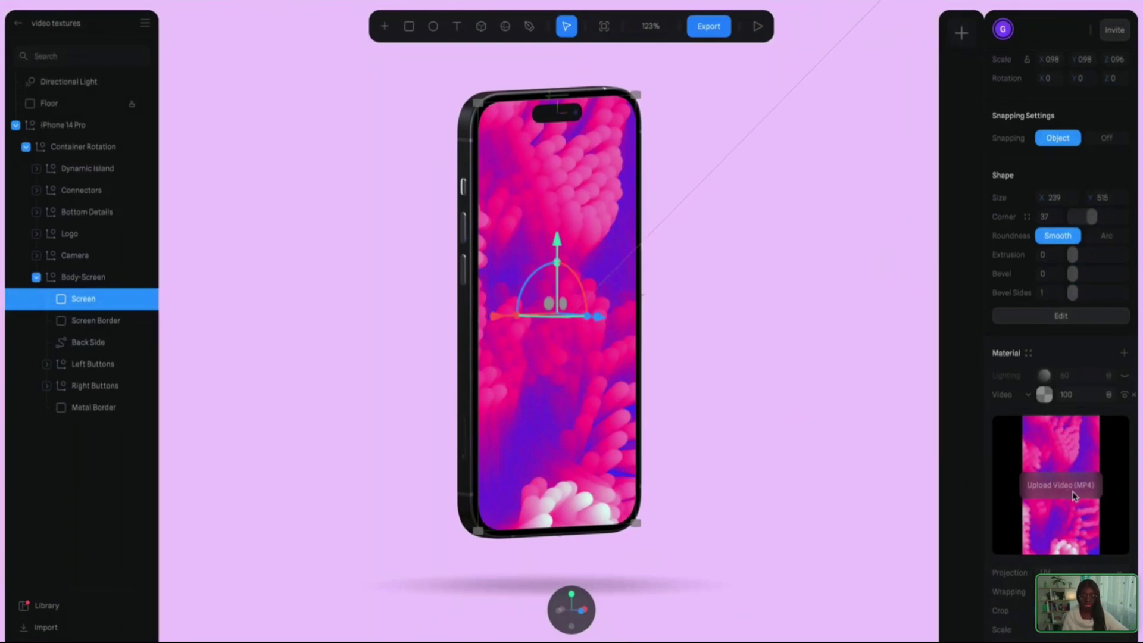
left_click(806, 327)
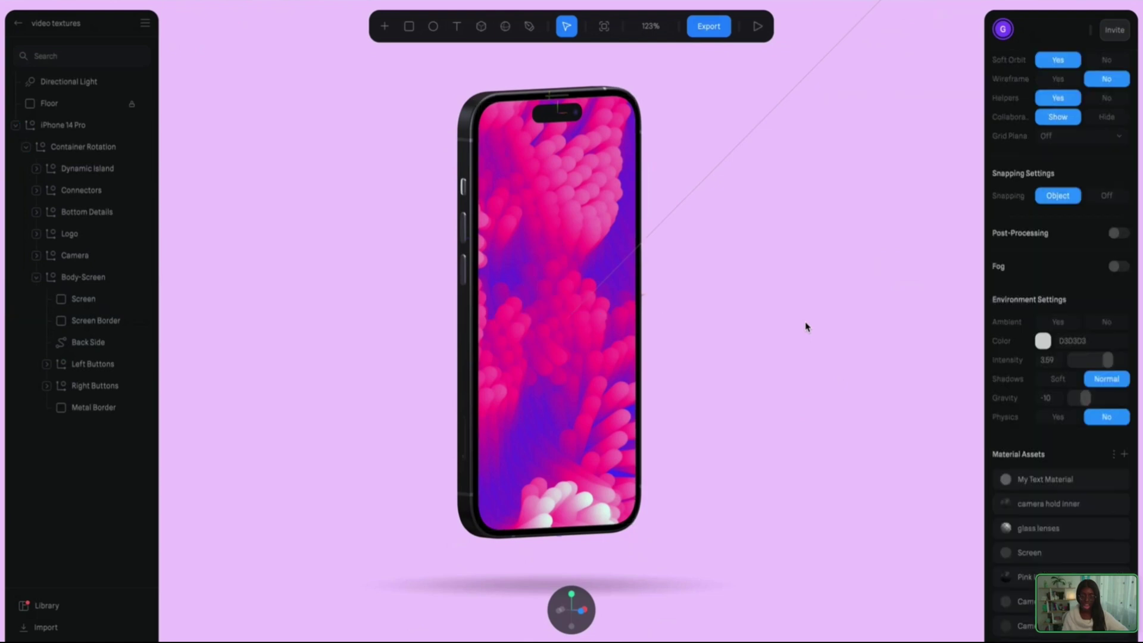
Step: Play-test the pink abstract video on the phone, then view the phone from the side
left_click(758, 27)
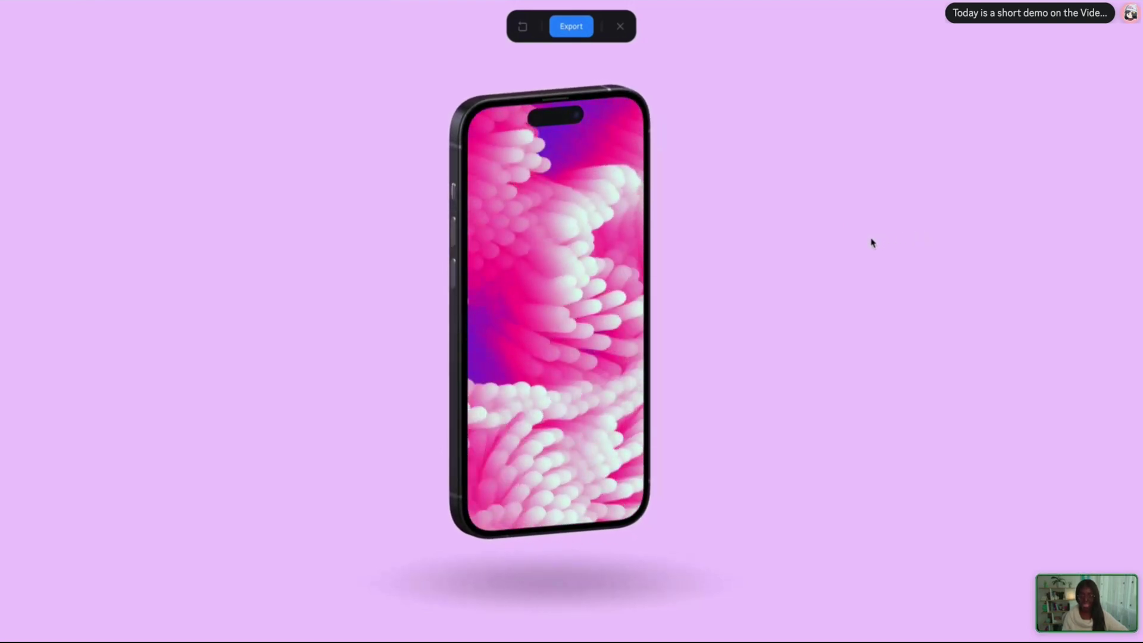
left_click(619, 27)
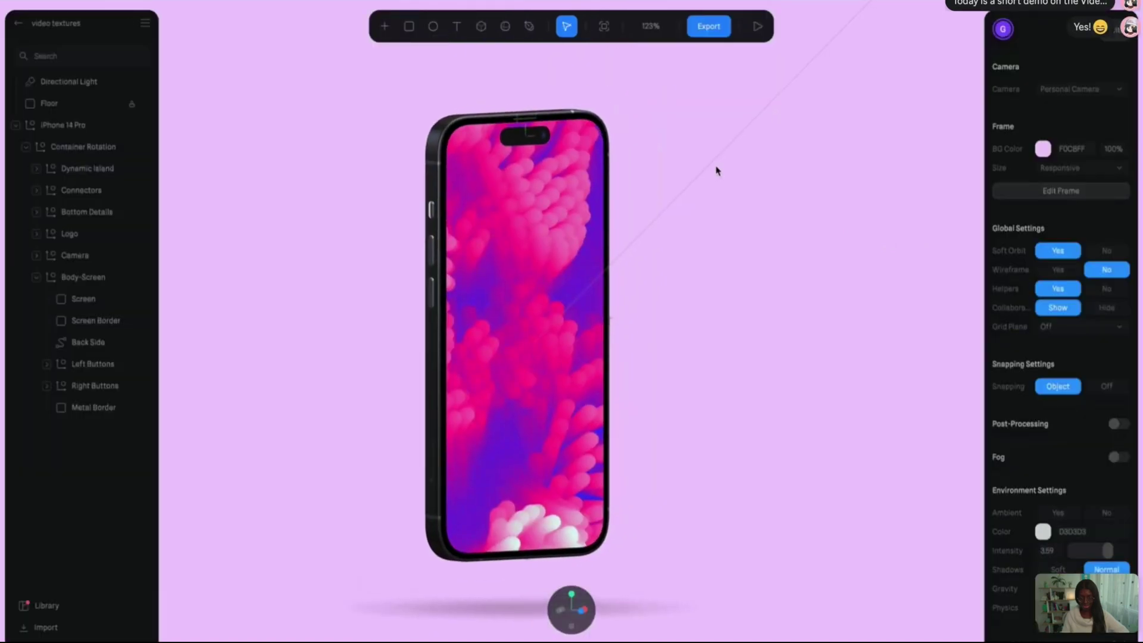
left_click_drag(810, 244, 743, 272)
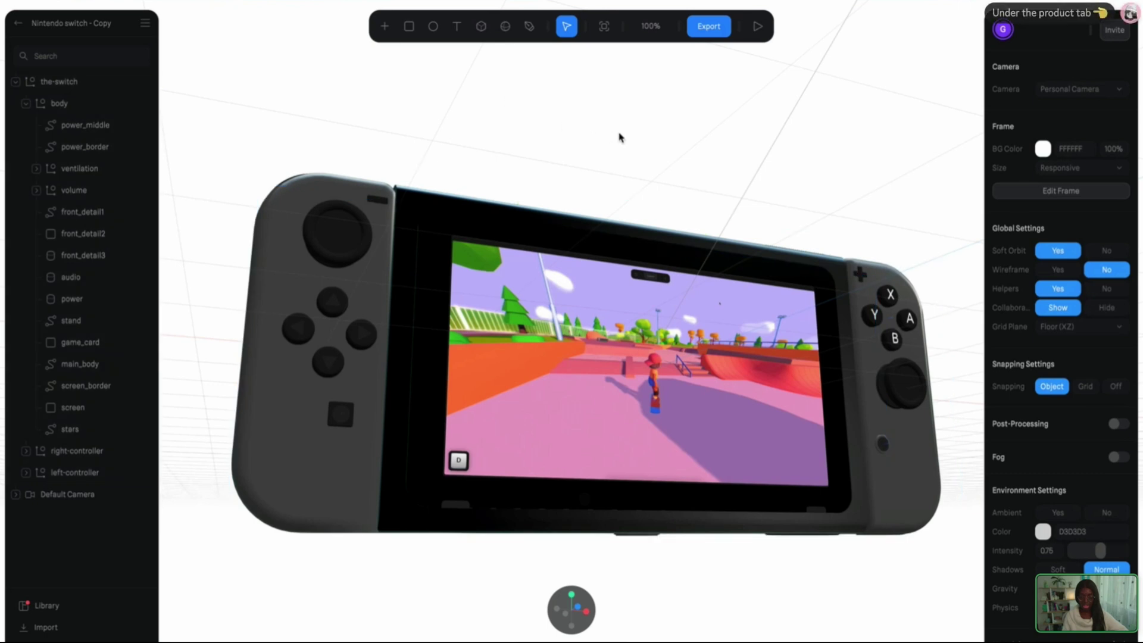
Step: Select the Switch model and turn off the grid plane
left_click(650, 279)
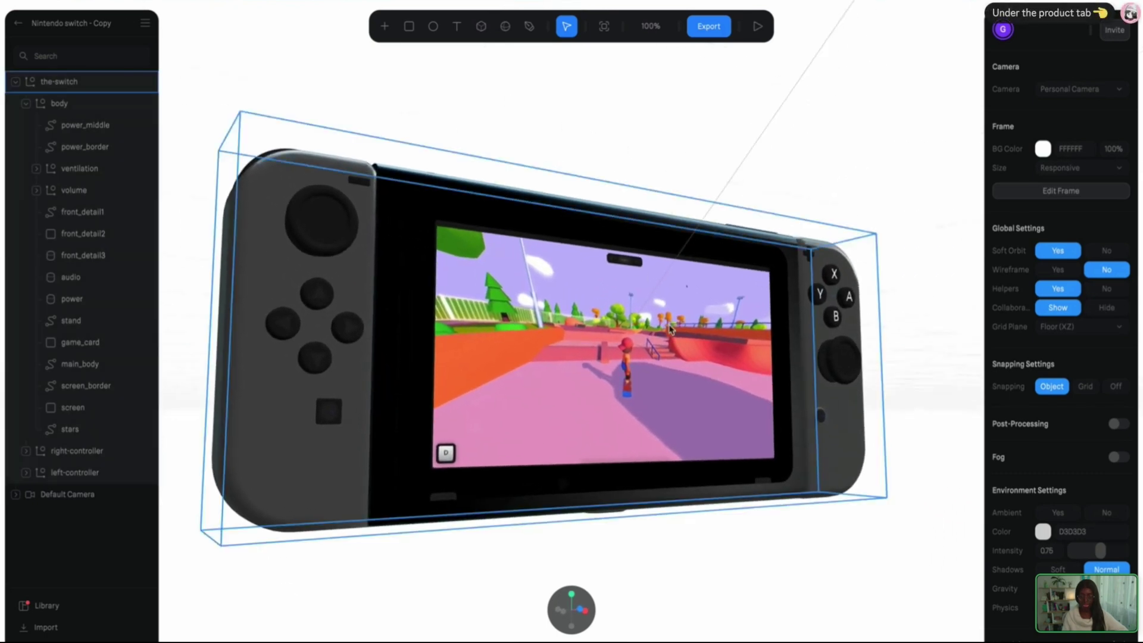
mouse_move(666, 137)
left_mouse_down()
mouse_move(831, 151)
mouse_move(684, 159)
mouse_move(659, 148)
mouse_move(662, 130)
mouse_move(664, 142)
left_mouse_up()
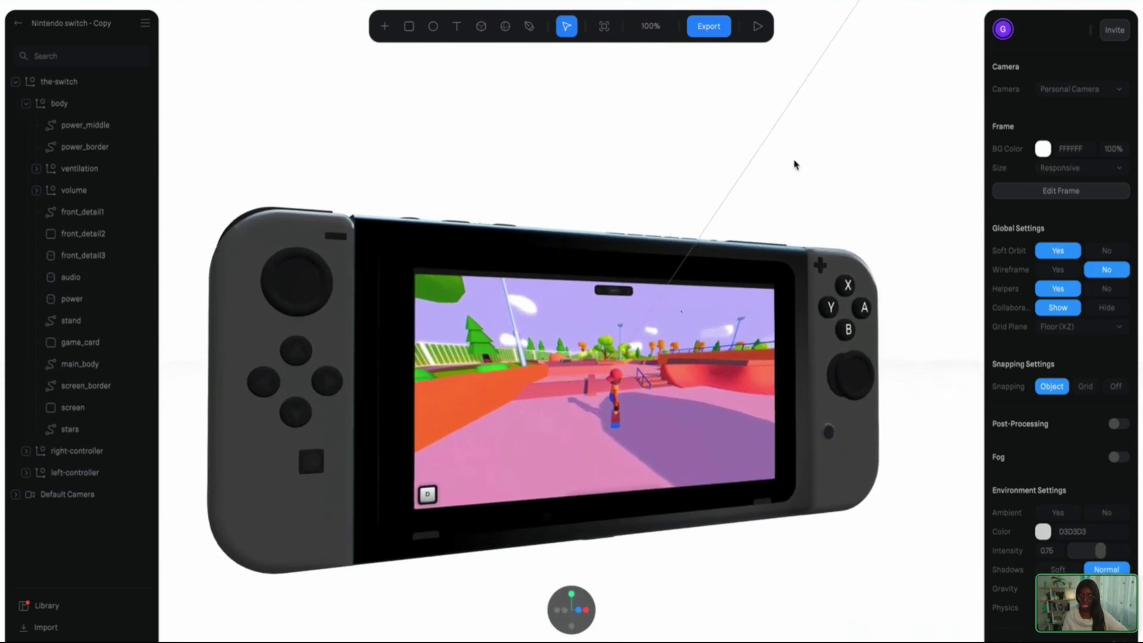
left_click(909, 241)
left_click(1097, 327)
left_click(1093, 317)
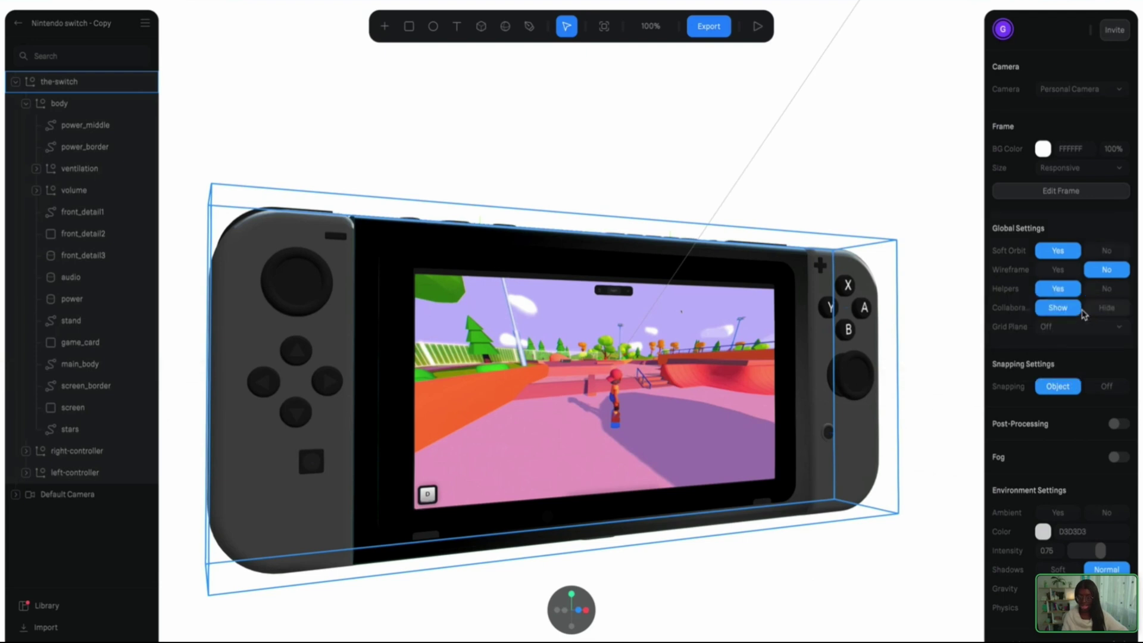
left_click_drag(901, 229, 913, 186)
left_click(952, 187)
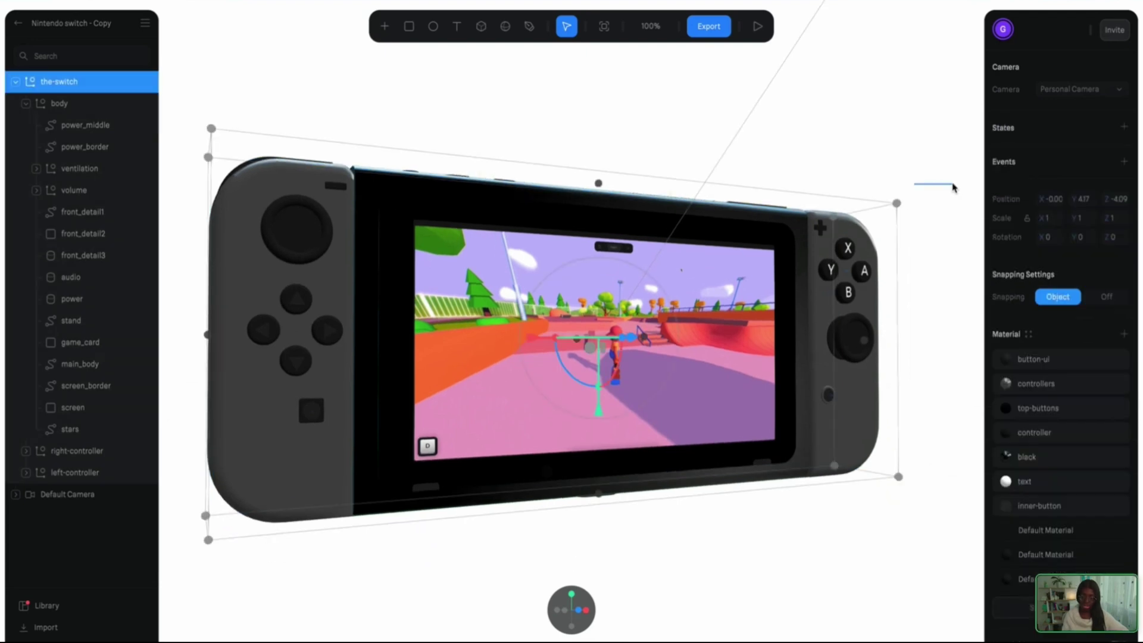
left_click(884, 169)
Step: Make the Switch screen's material a Video using the dropped gameplay MP4, and delete its Mouse Down event
double_click(723, 305)
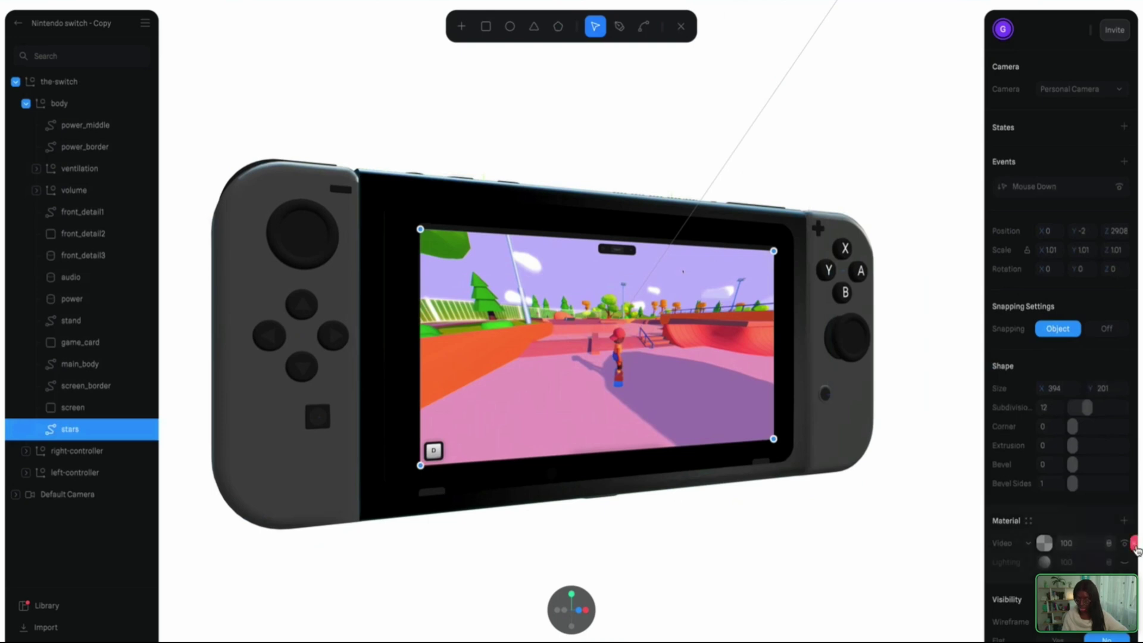
left_click(1134, 545)
left_click(1124, 521)
left_click(1028, 545)
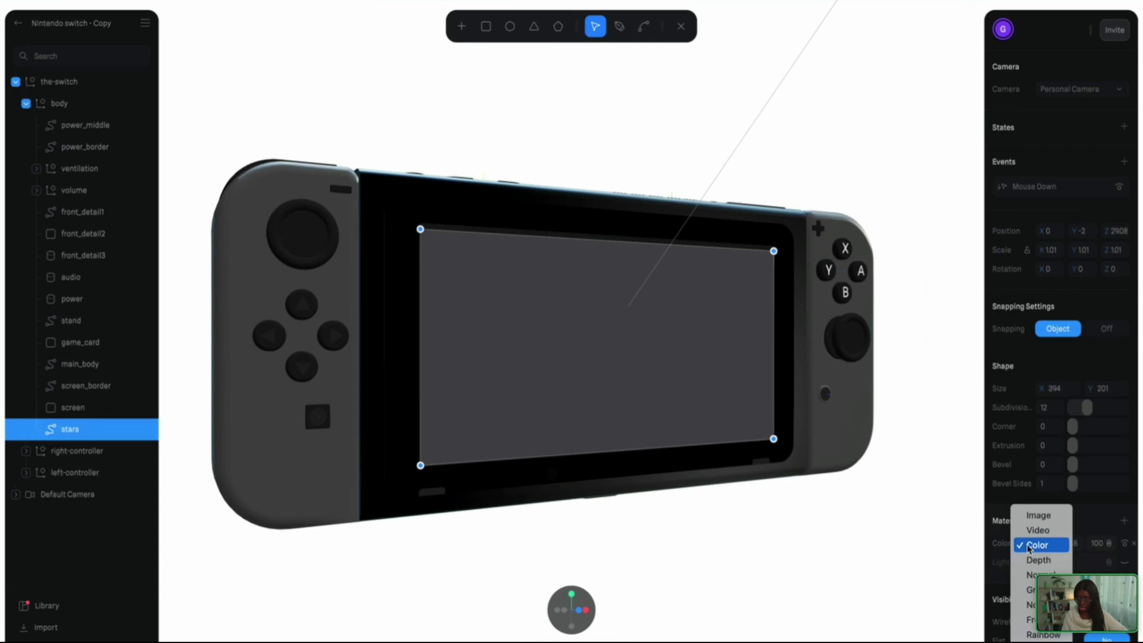
left_click(1047, 529)
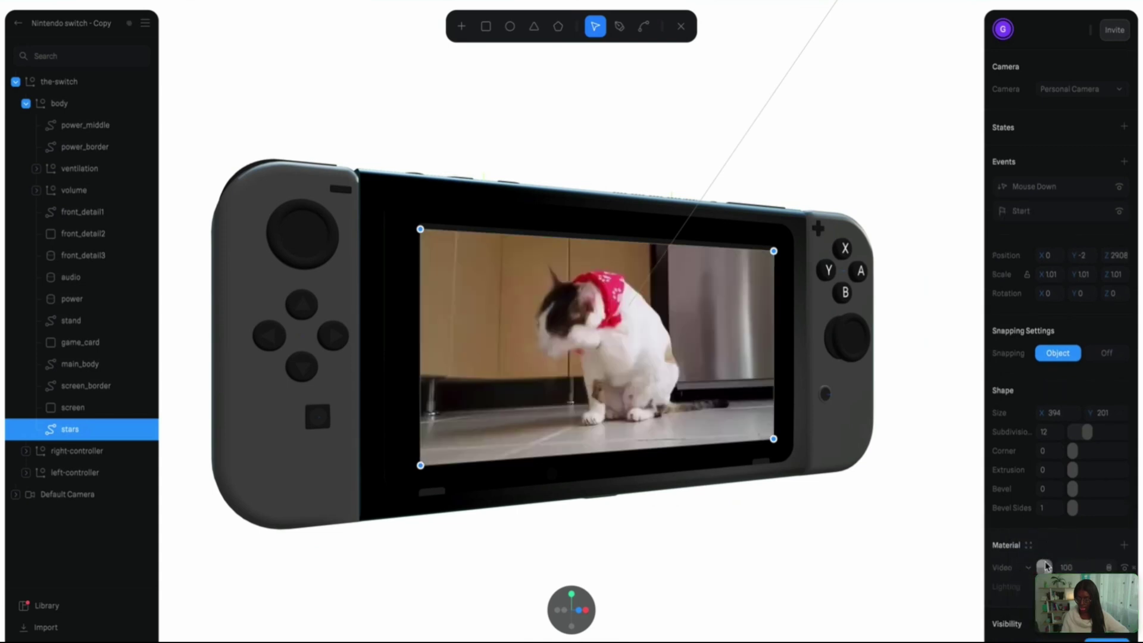
scroll(1054, 560, "down", 2)
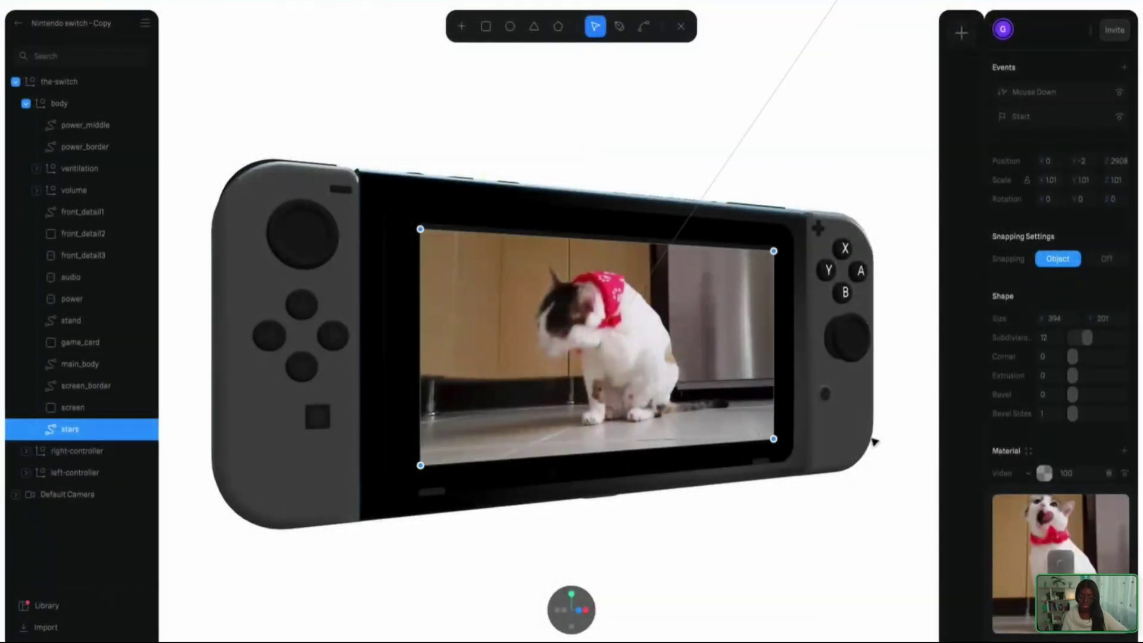
left_click_drag(873, 439, 890, 303)
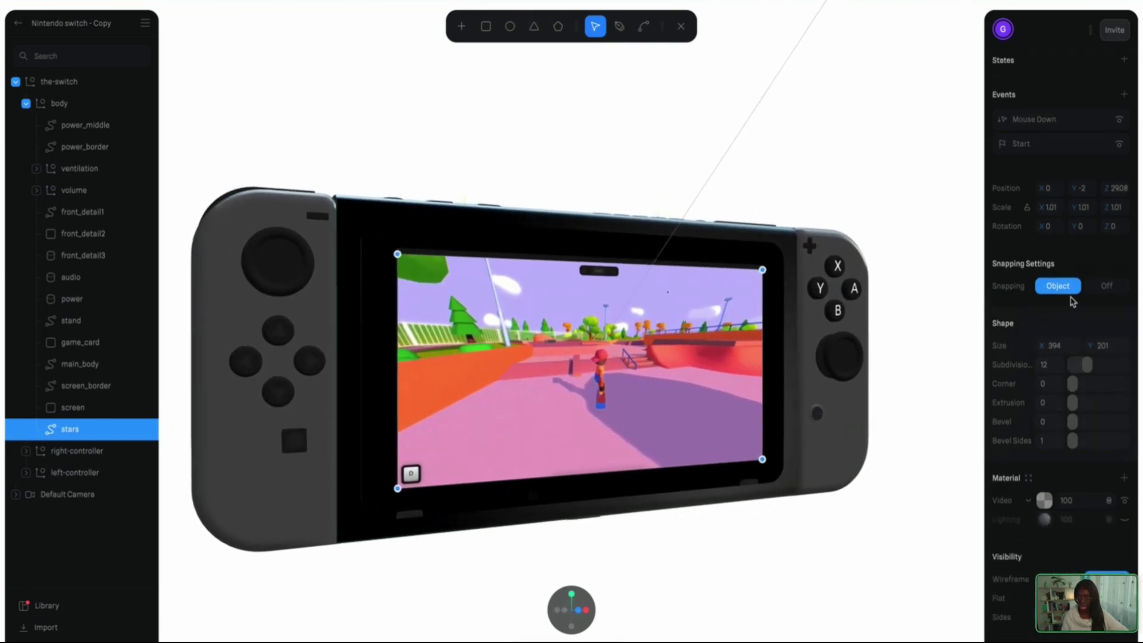
left_click(1124, 120)
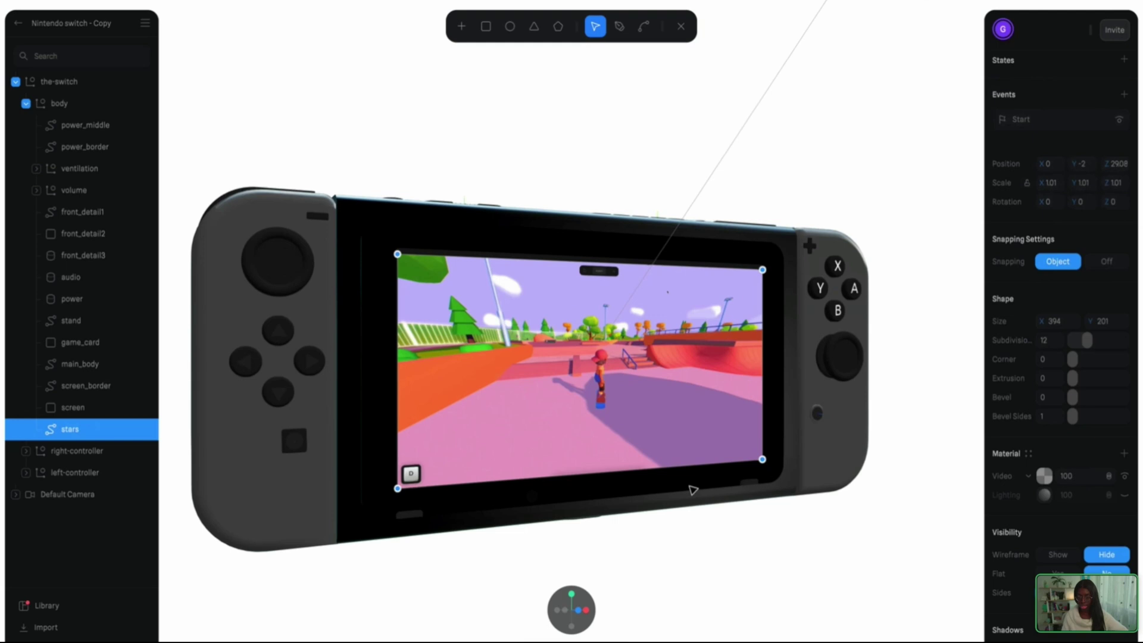
Step: Leave path drawing mode and open the Start event's settings with its Video action
scroll(750, 434, "up", 2)
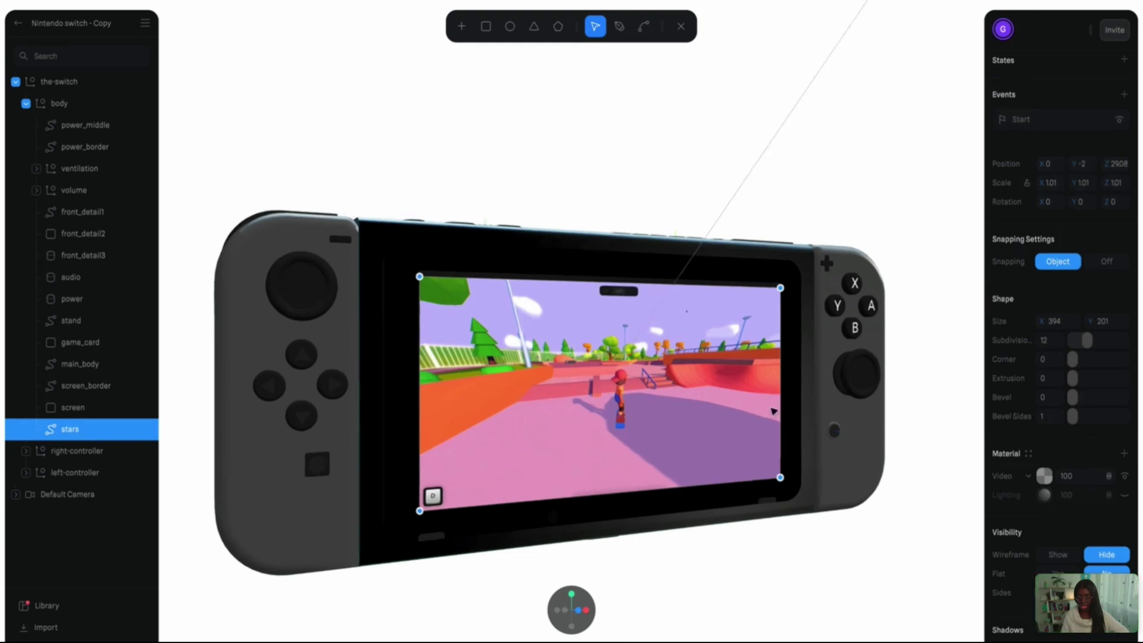
left_click(1074, 126)
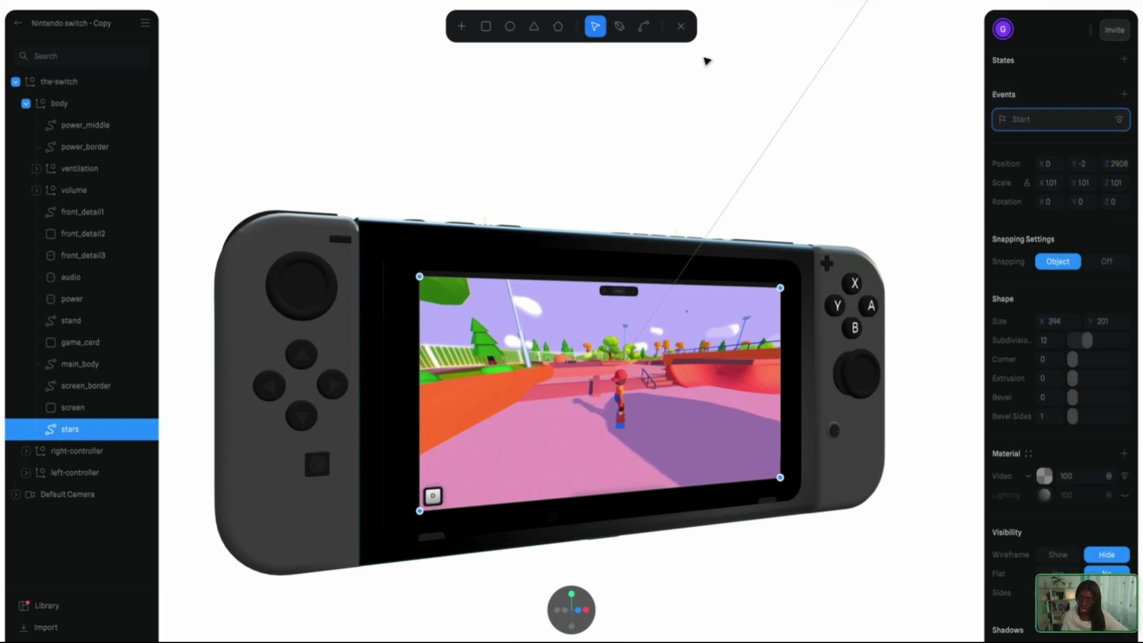
left_click(680, 26)
left_click(1100, 122)
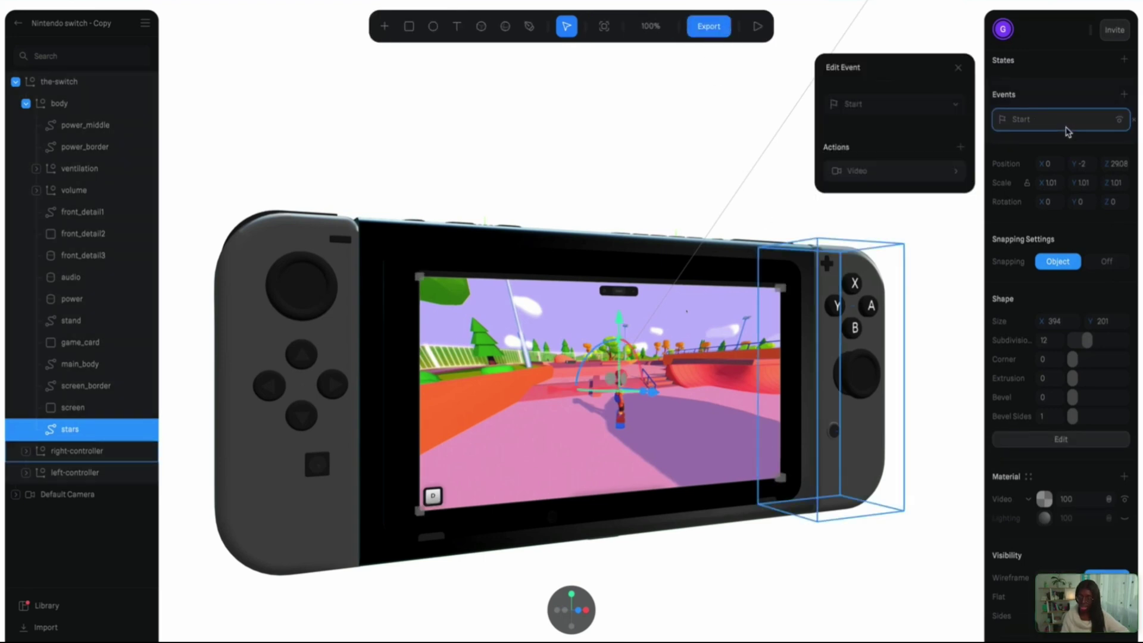
Step: Set the Start event's Video action to Play after Any input, with volume lowered to 3
left_click(946, 177)
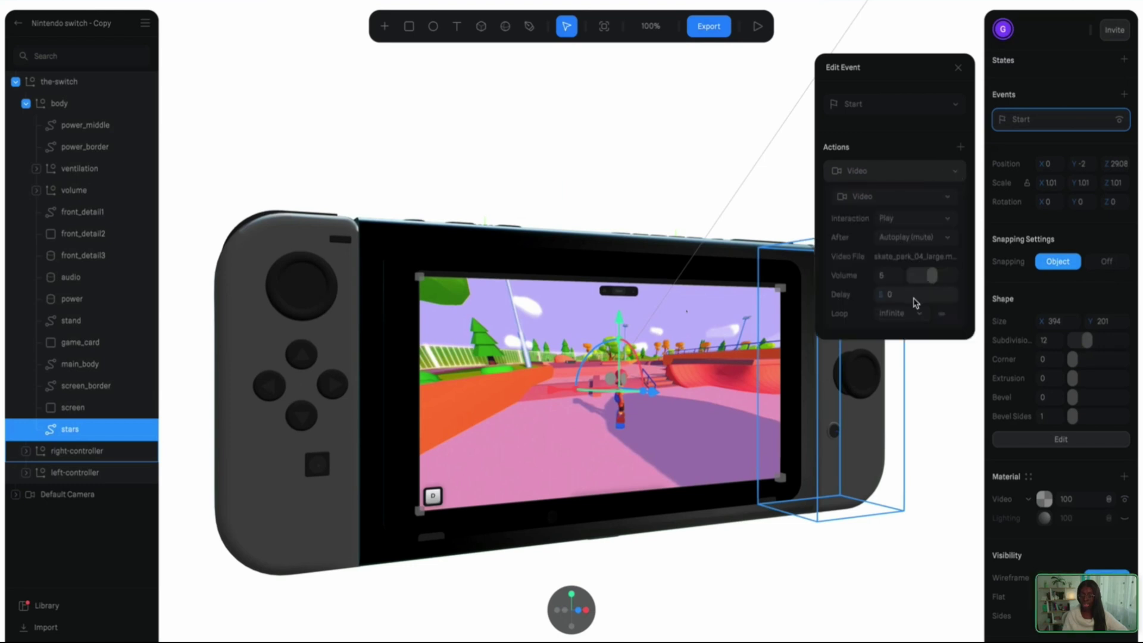
left_click(931, 225)
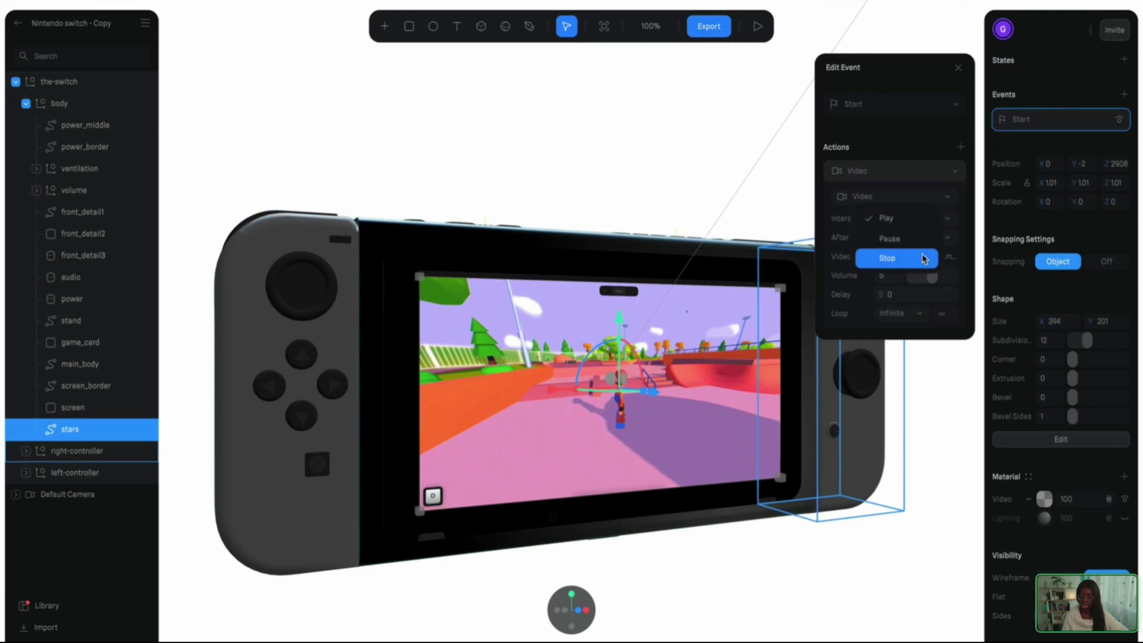
left_click(921, 218)
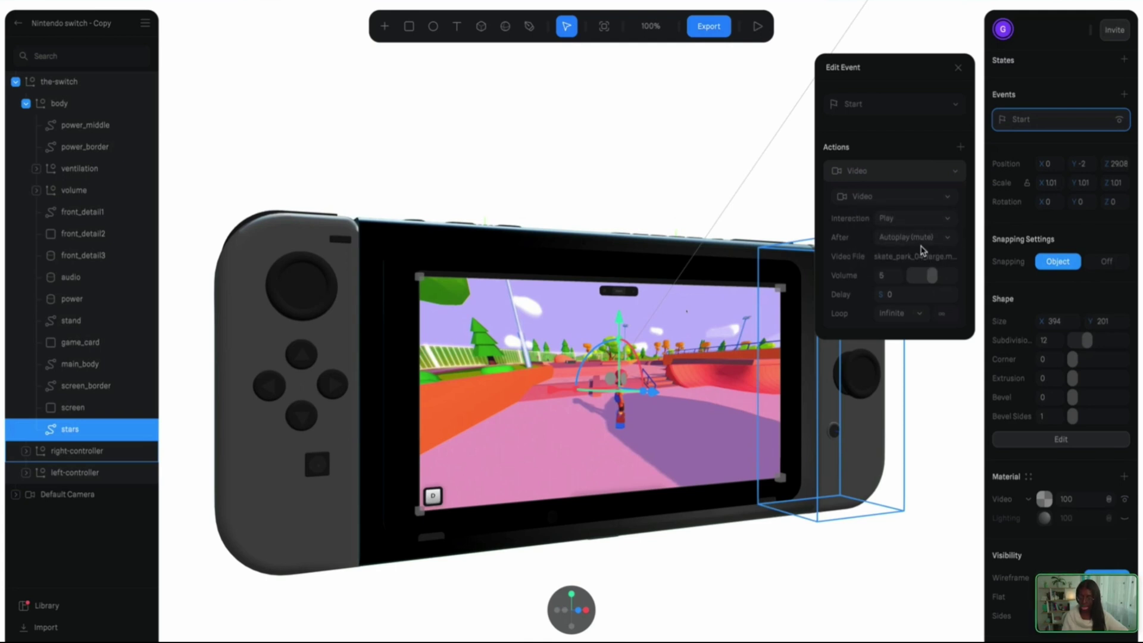
scroll(896, 434, "up", 2)
scroll(896, 434, "down", 2)
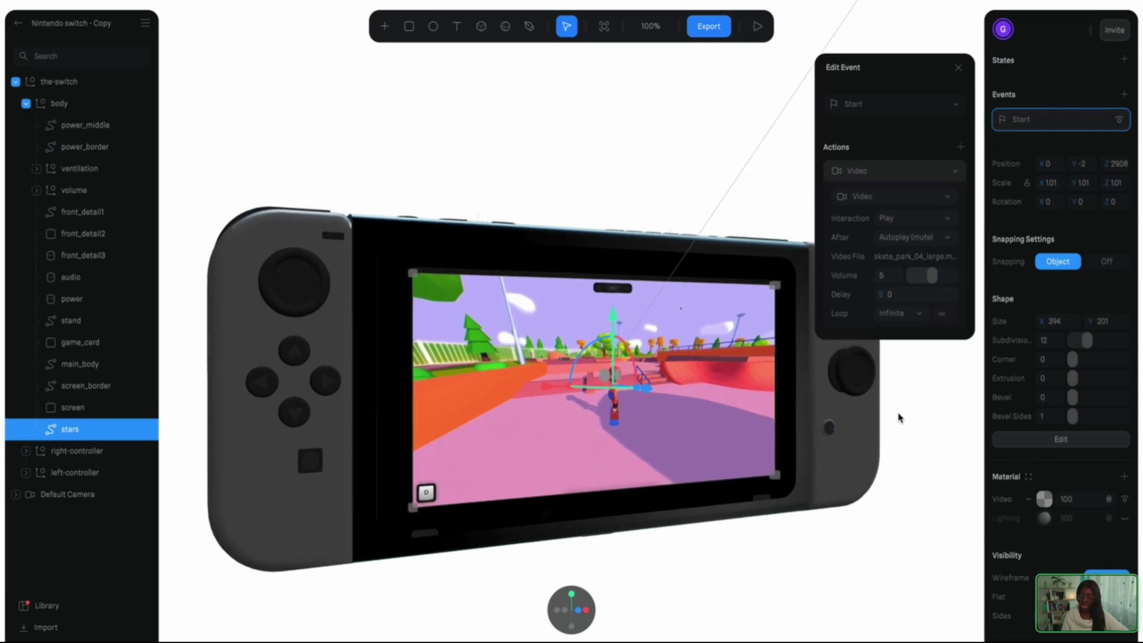
left_click(927, 244)
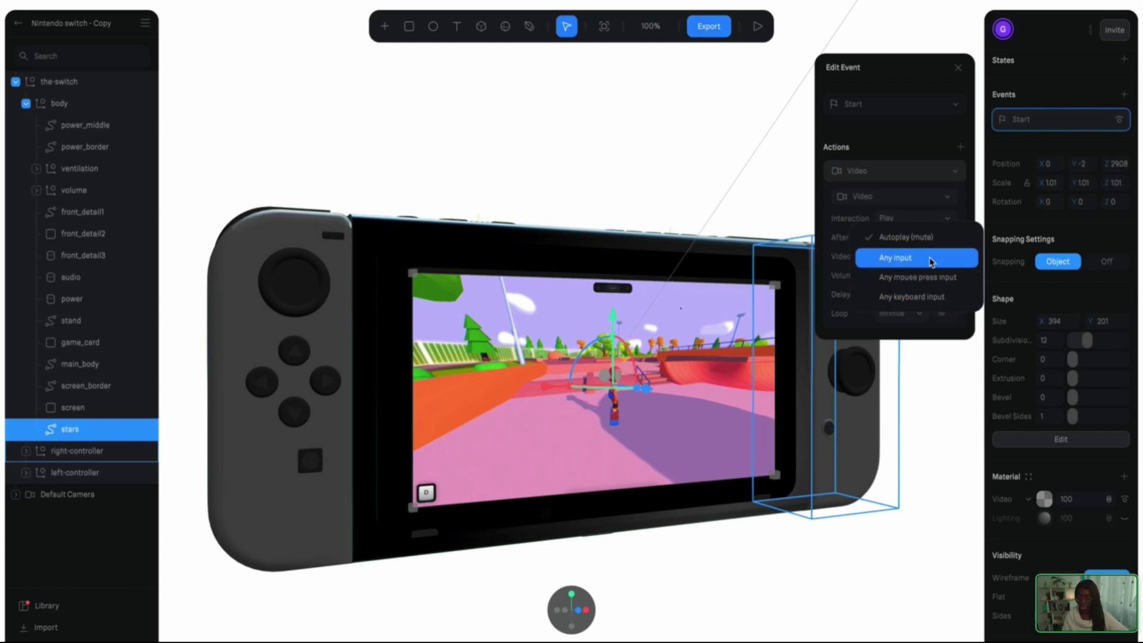
left_click(932, 262)
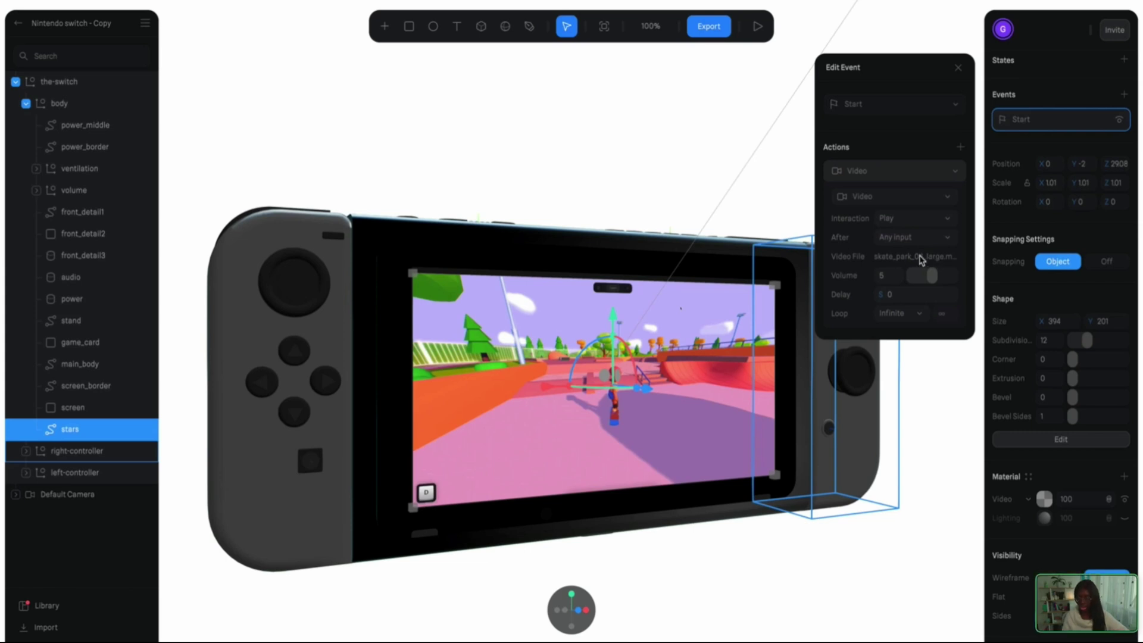
left_click_drag(933, 274, 926, 273)
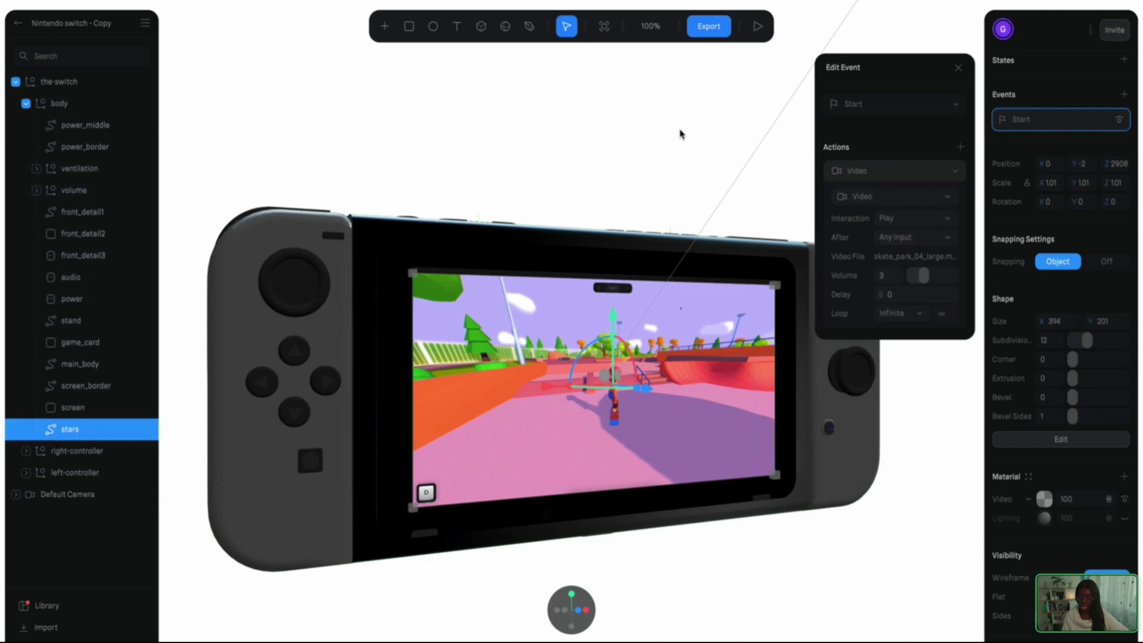
left_click(702, 129)
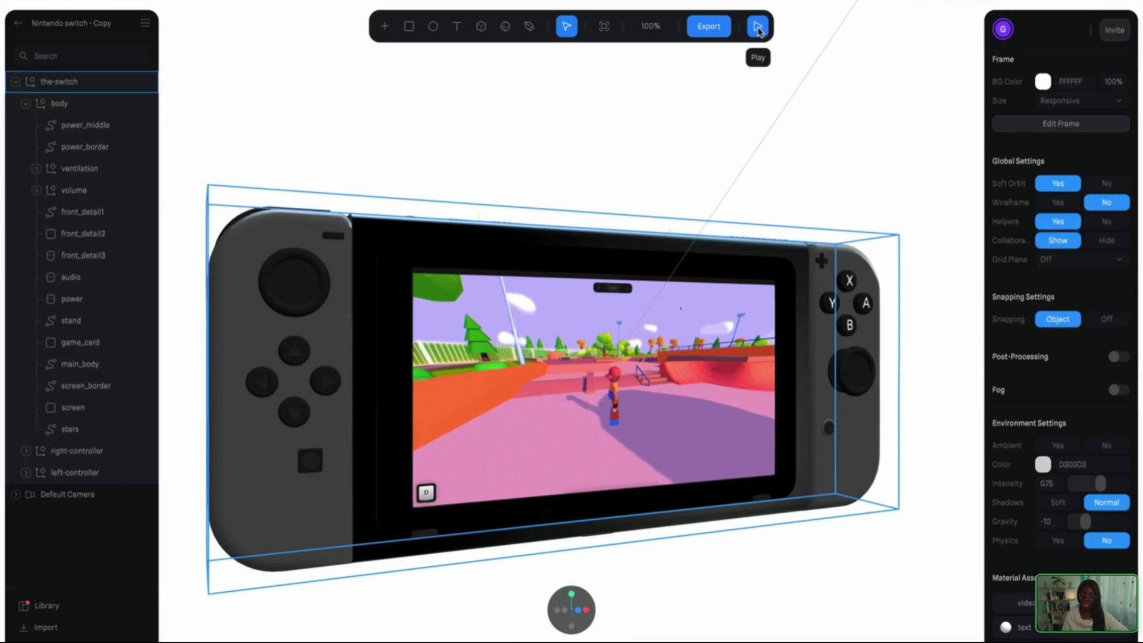
Step: Play-test the scene, then raise the stars screen's Start-event video volume to 6
left_click(758, 27)
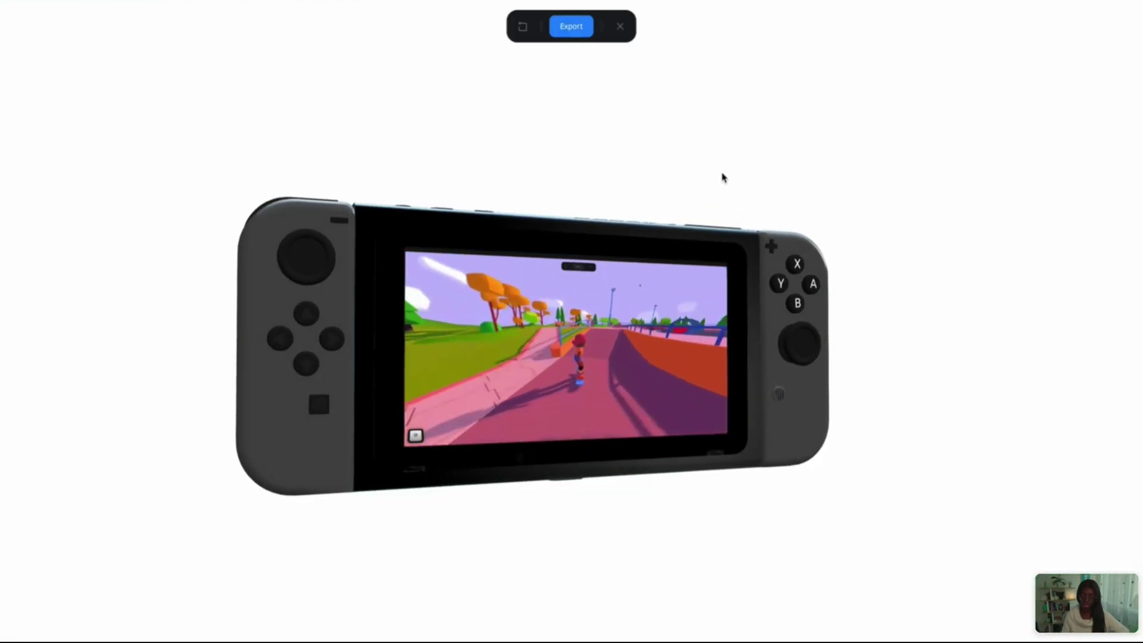
left_click(619, 27)
double_click(712, 359)
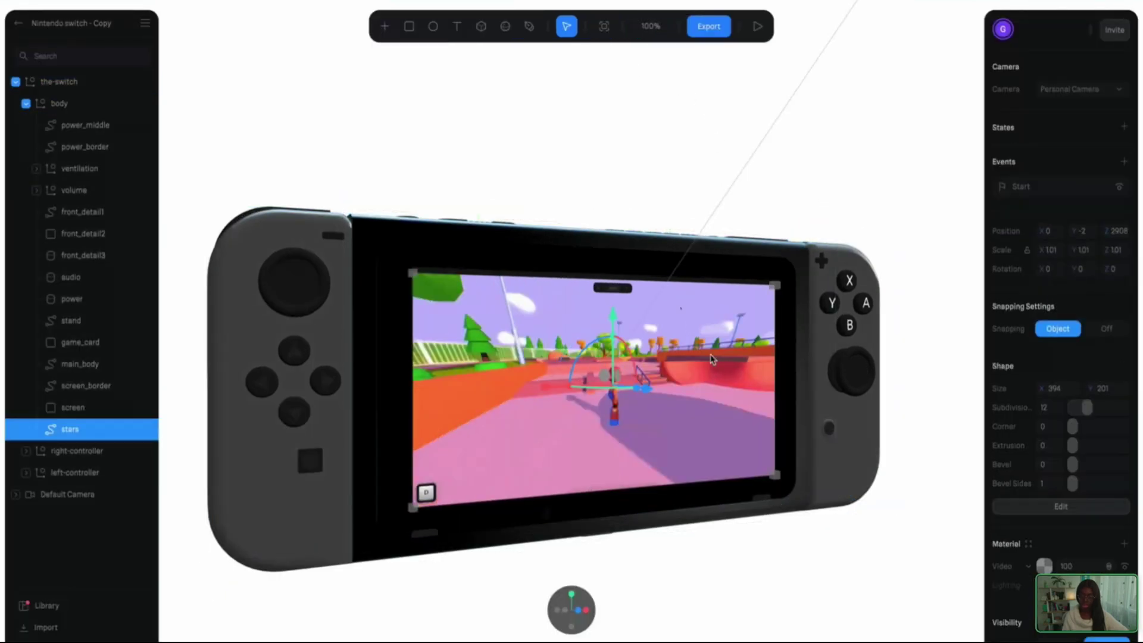
left_click(1071, 188)
left_click_drag(922, 276, 936, 272)
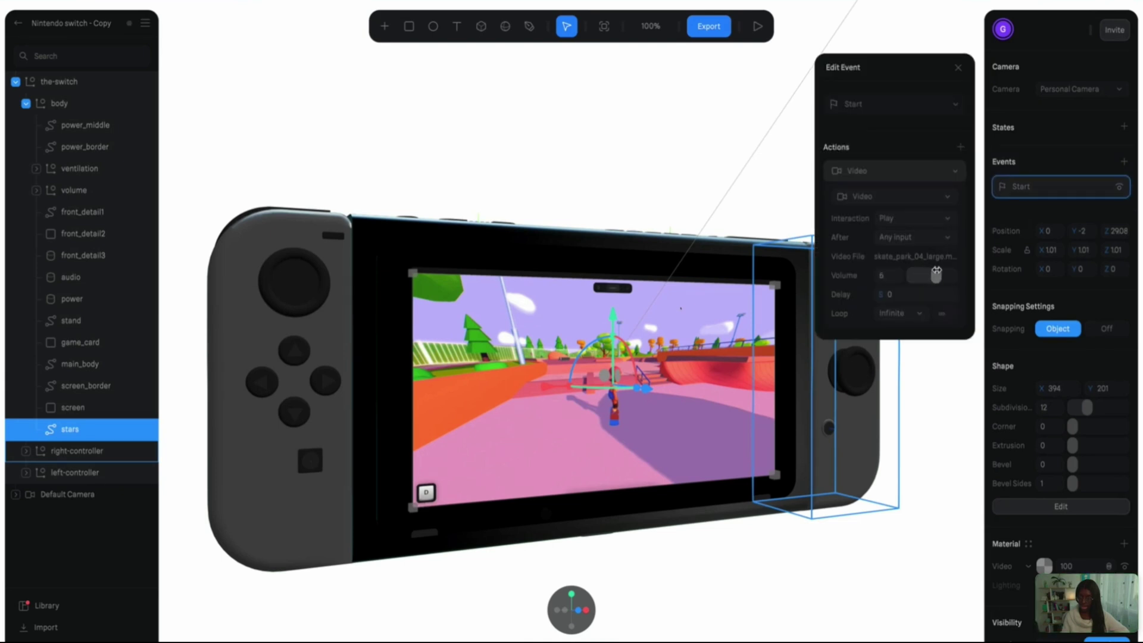
left_click(743, 140)
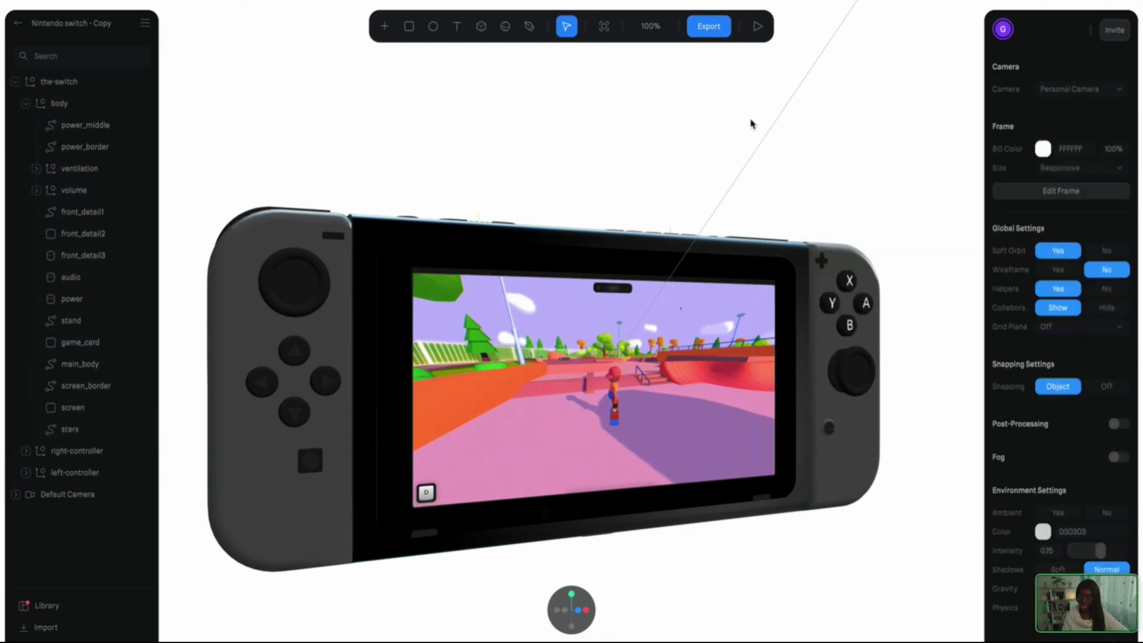
left_click(758, 27)
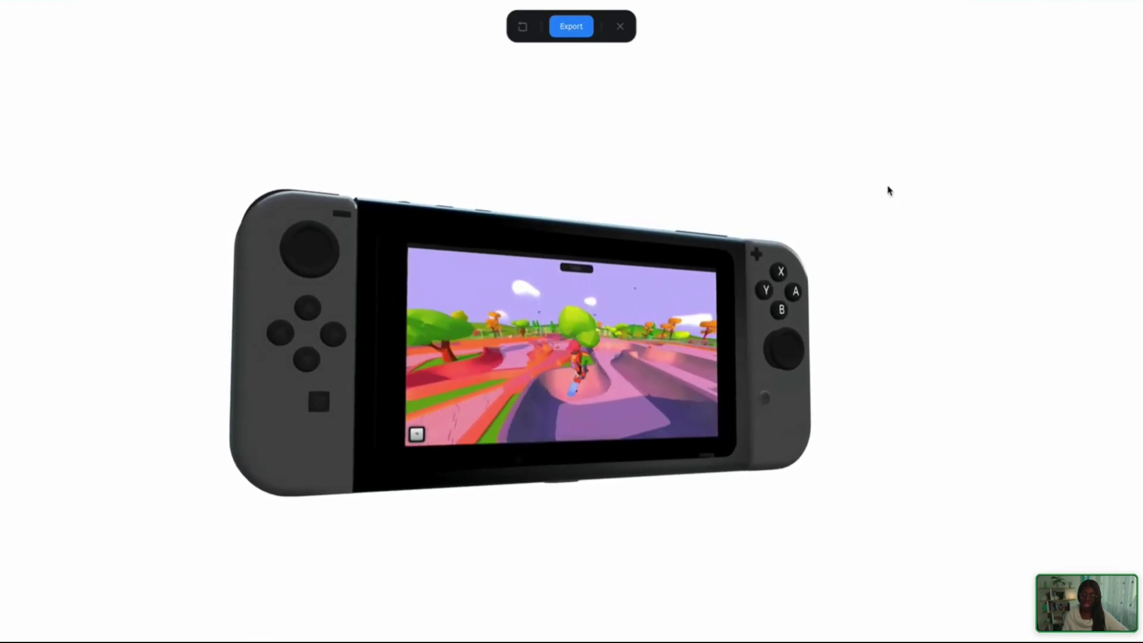
left_click(626, 27)
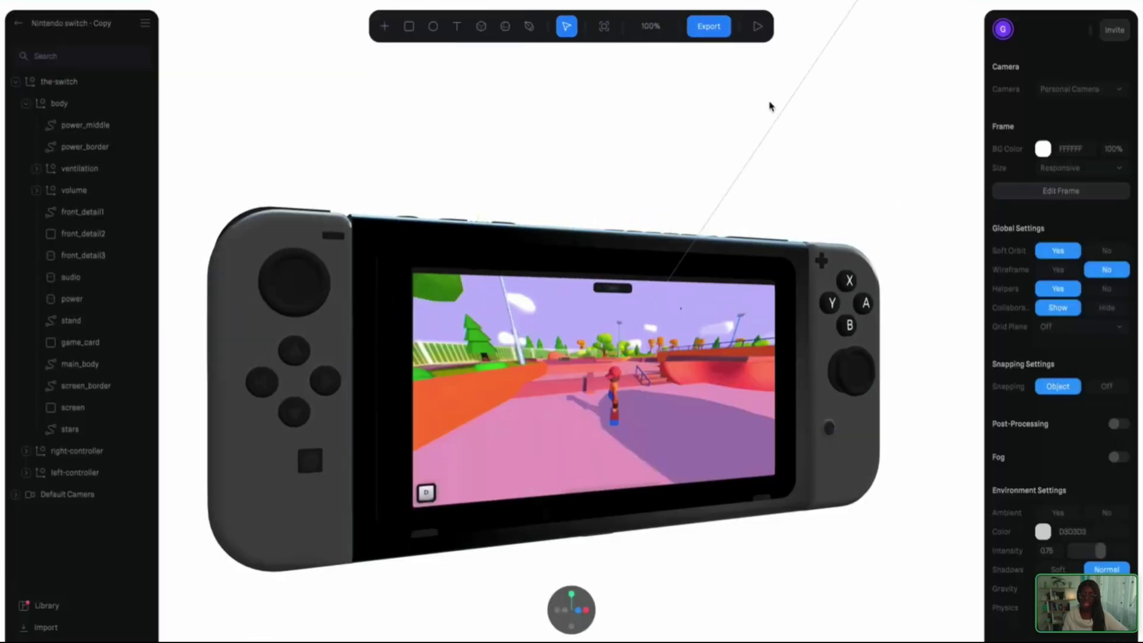
left_click(694, 320)
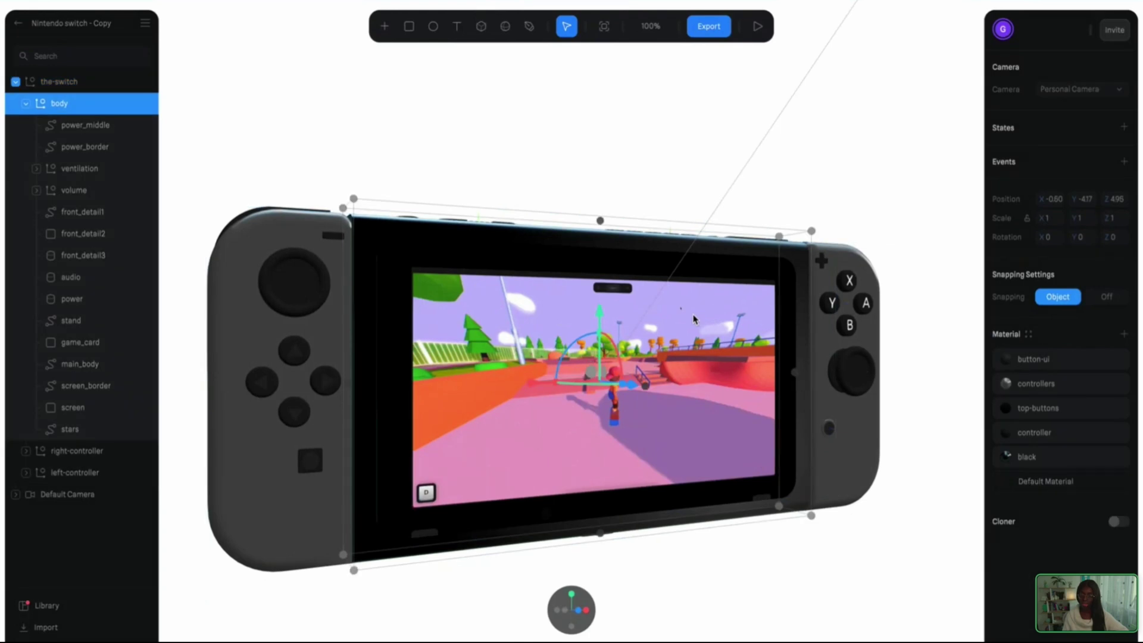
left_click(696, 321)
left_click(1019, 187)
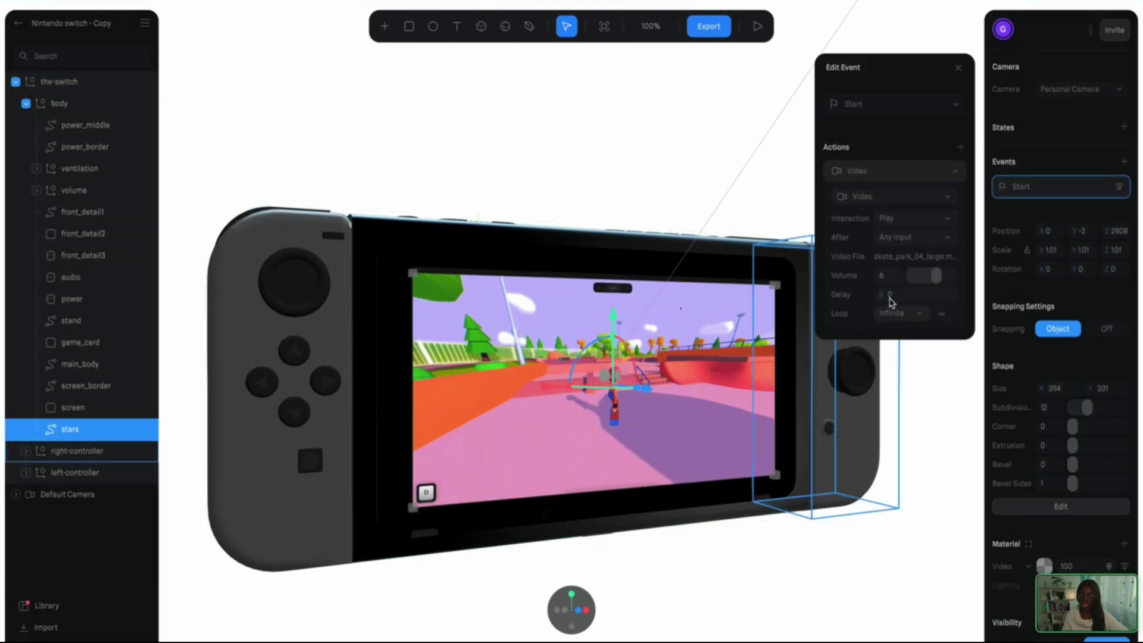
left_click(676, 178)
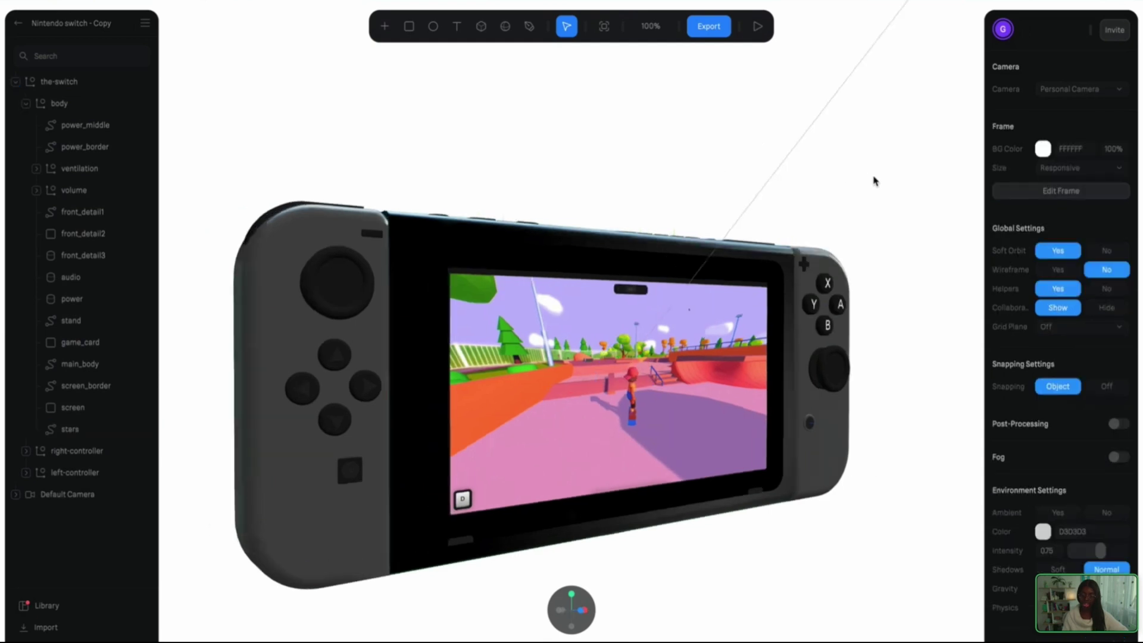